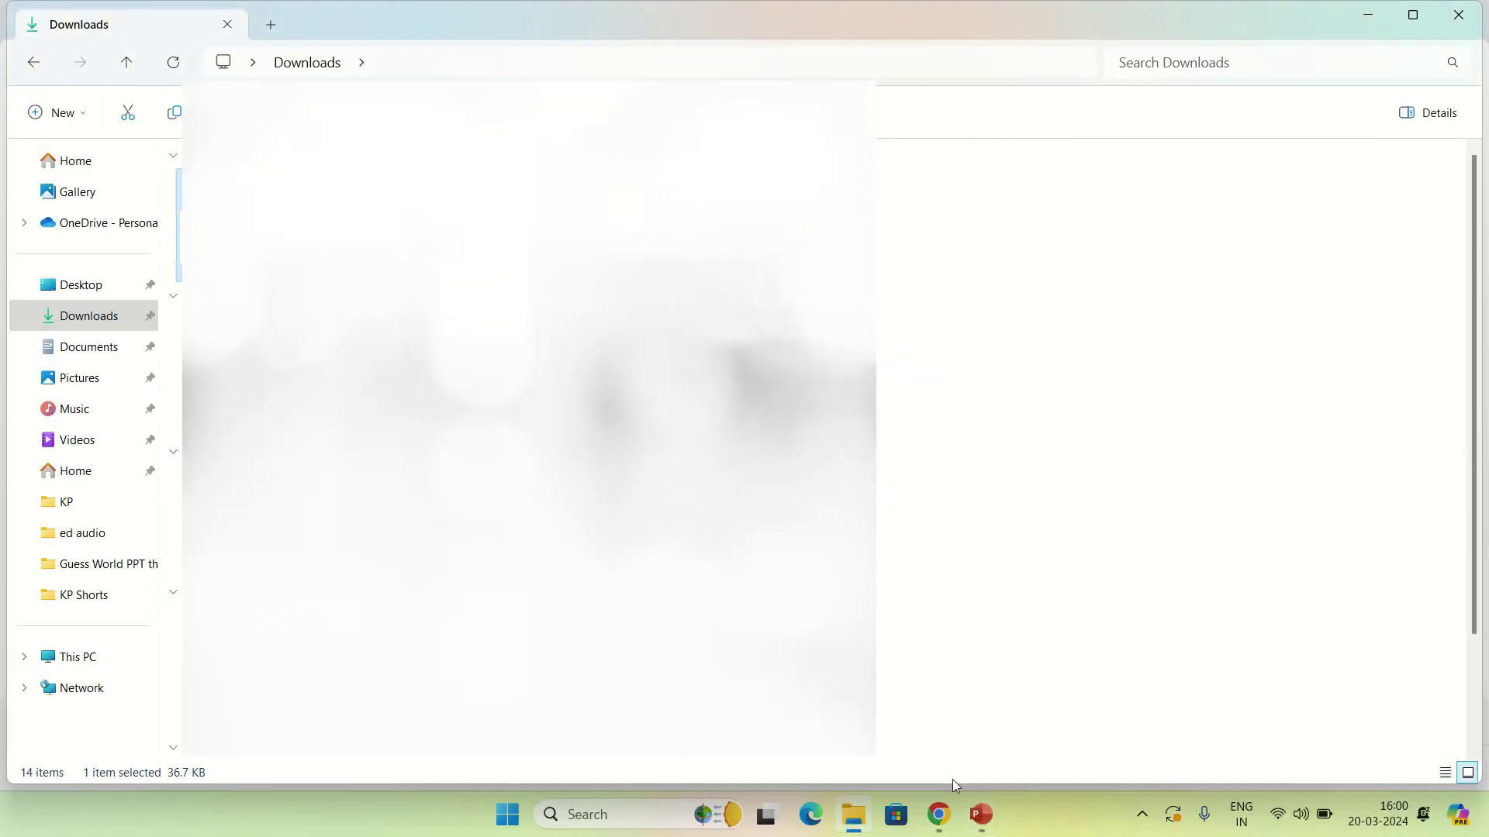
Switch from File Explorer to Chrome, which shows Google's homepage
left_click(938, 814)
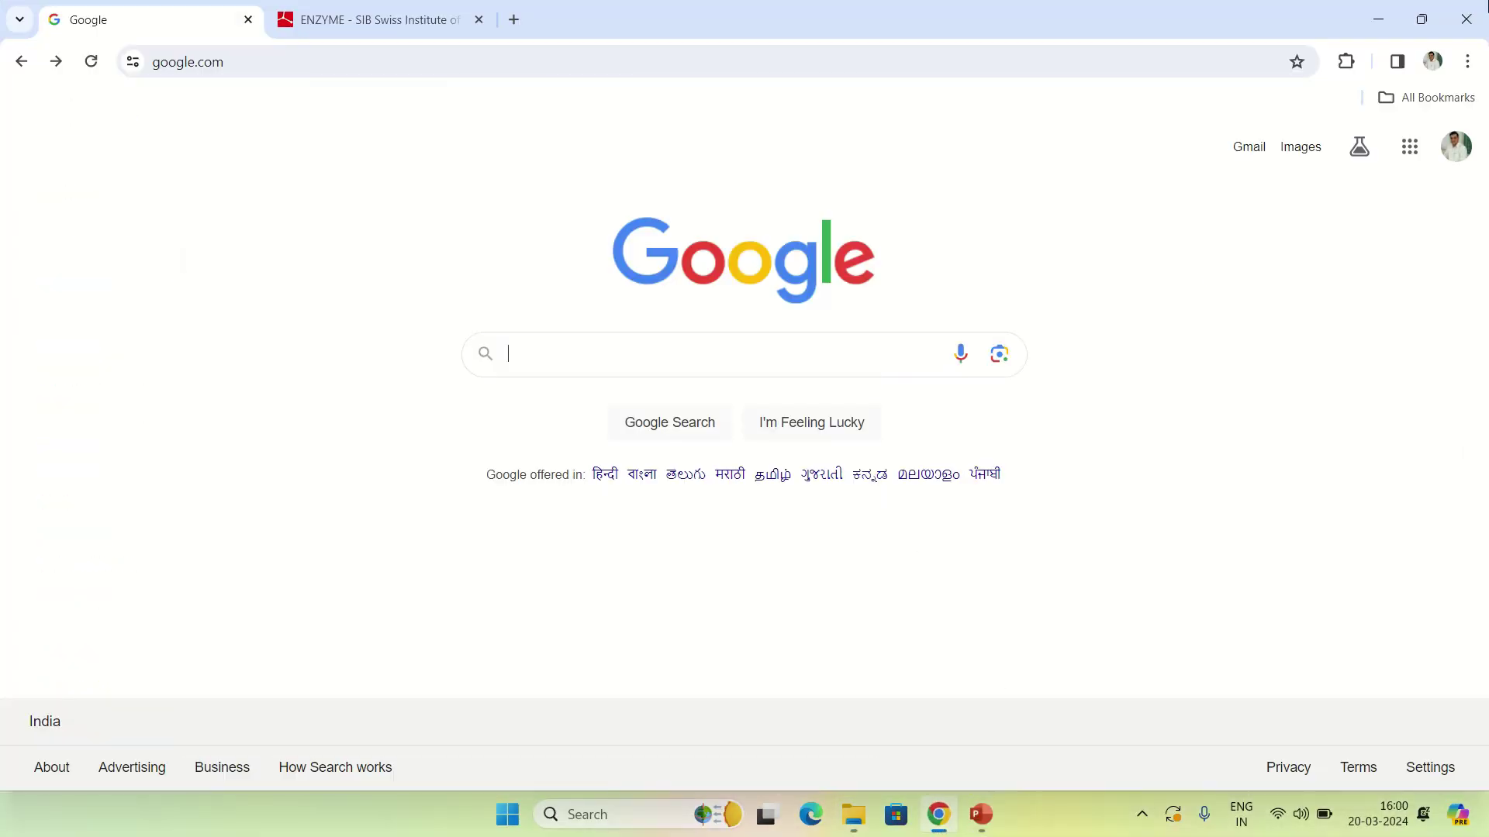
Search Google for 'expasy' and open the 'Expasy: SIB Swiss Institute of Bioinformatics' result
left_click(565, 348)
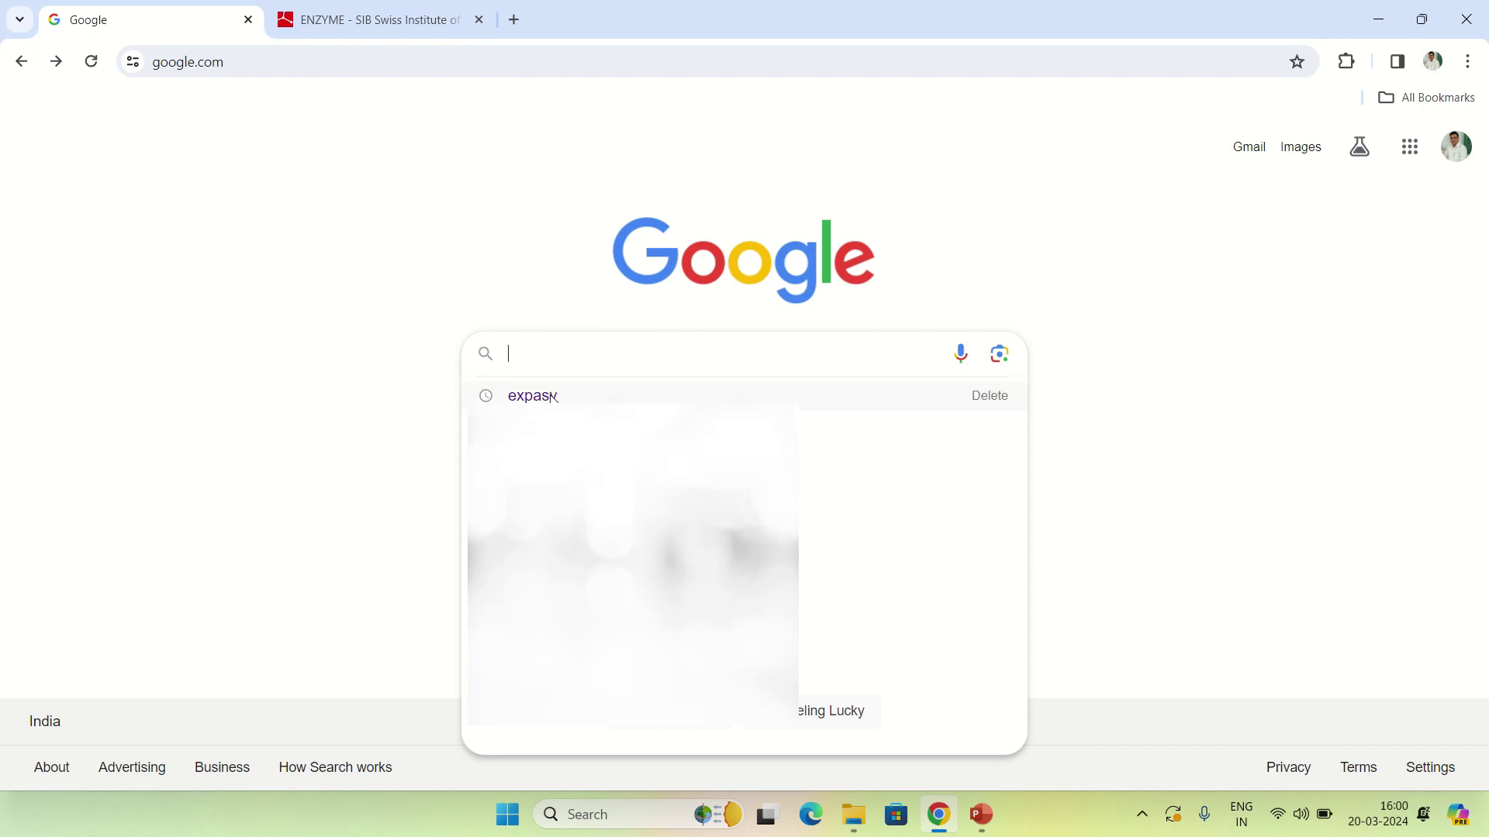
left_click(552, 397)
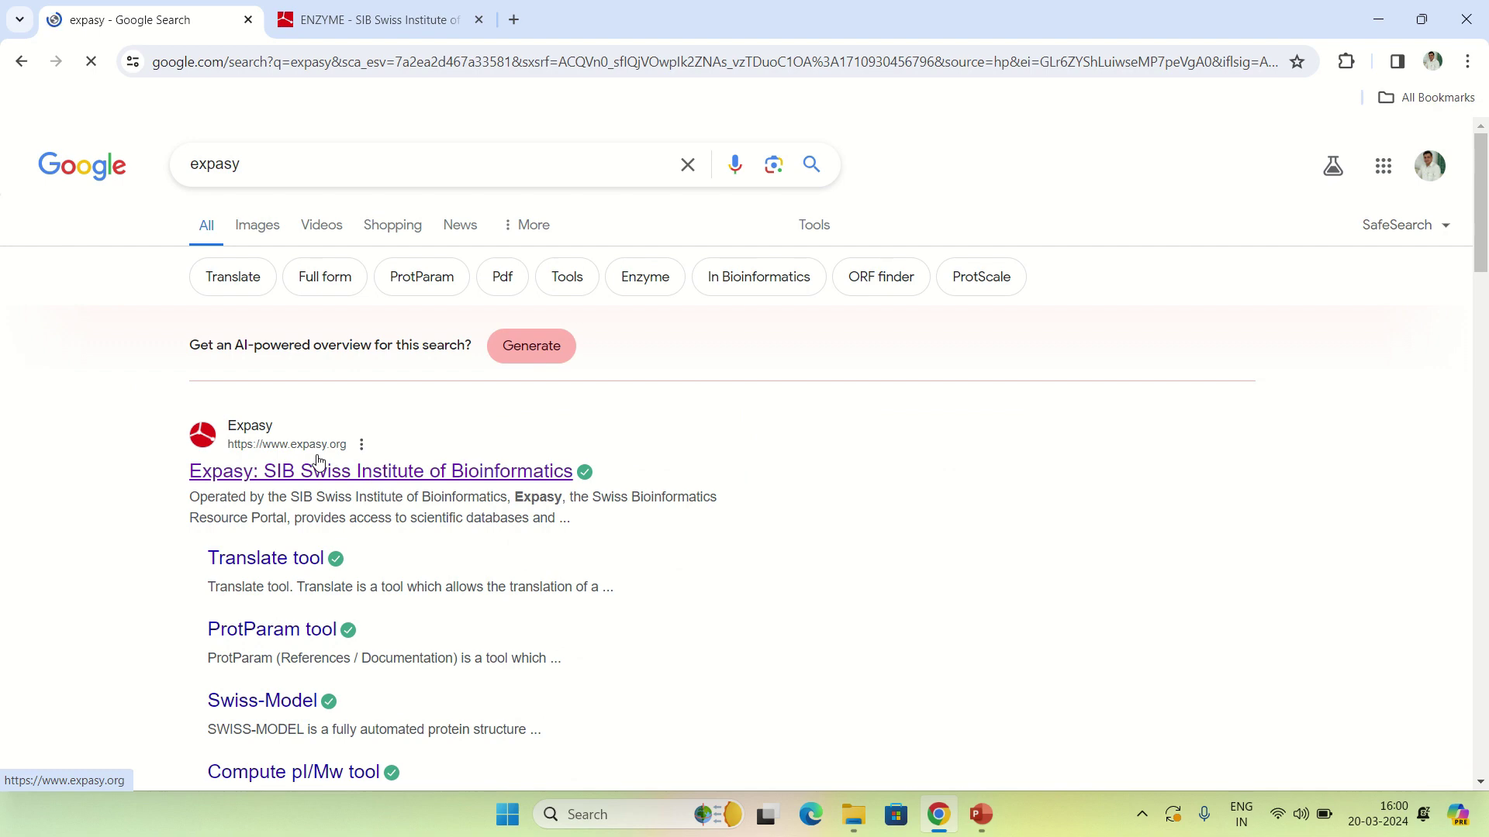
left_click(328, 479)
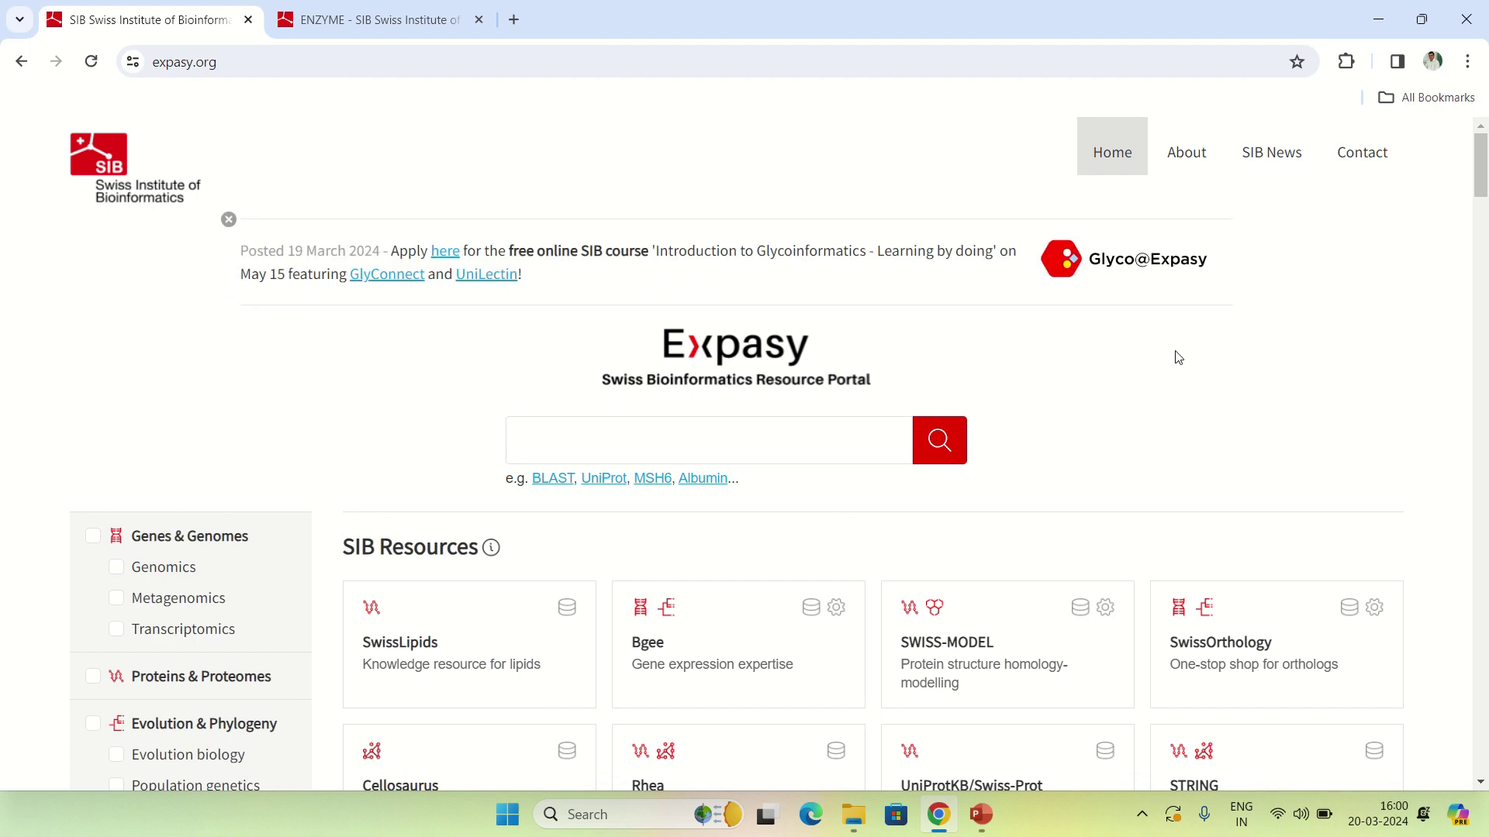
Scroll the Expasy resource list, then switch to the ENZYME resource page and read it
scroll(1178, 357, "down", 2)
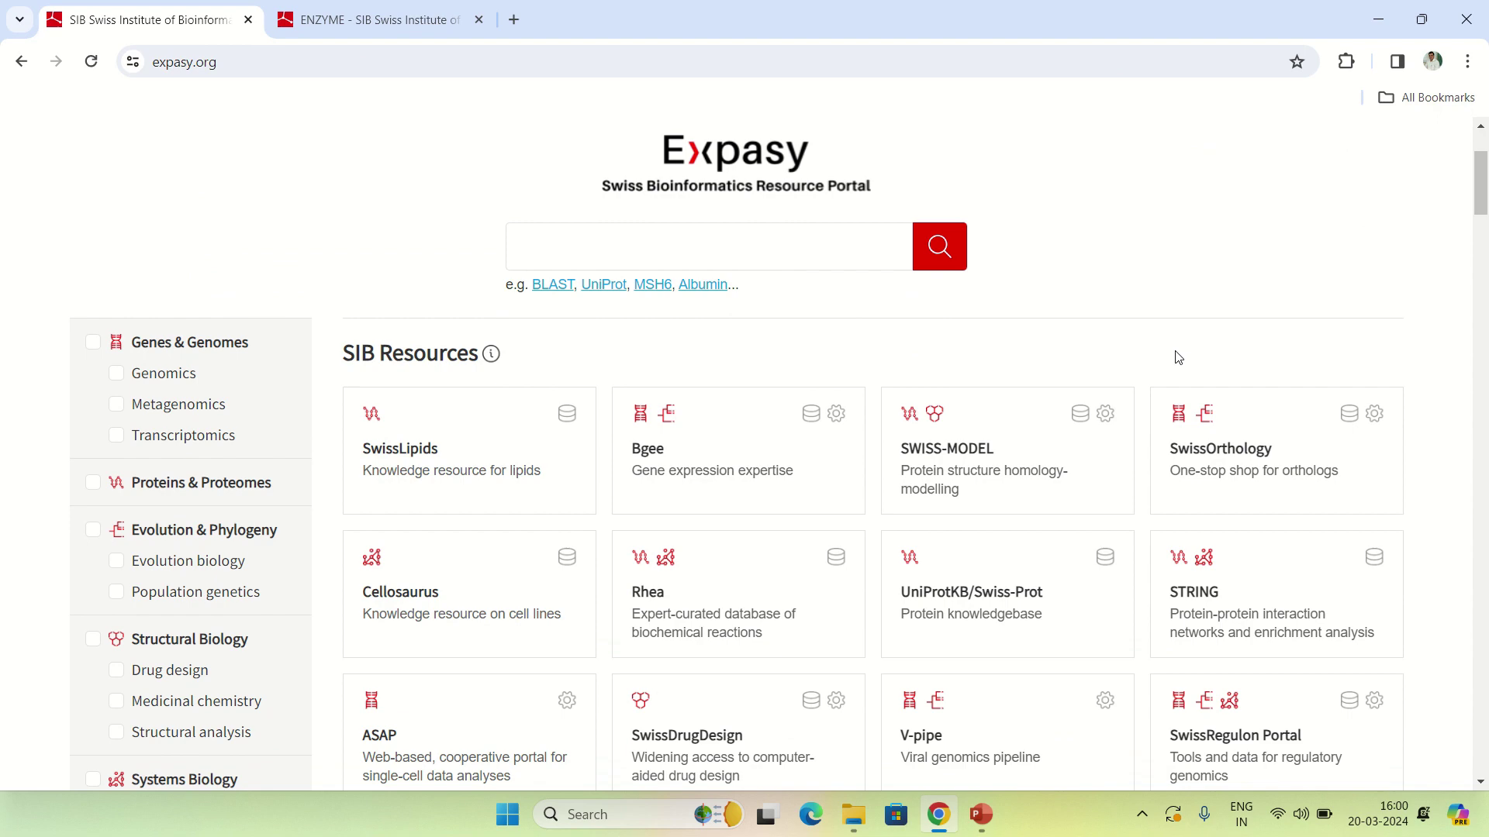
scroll(1178, 358, "down", 5)
scroll(1178, 357, "down", 2)
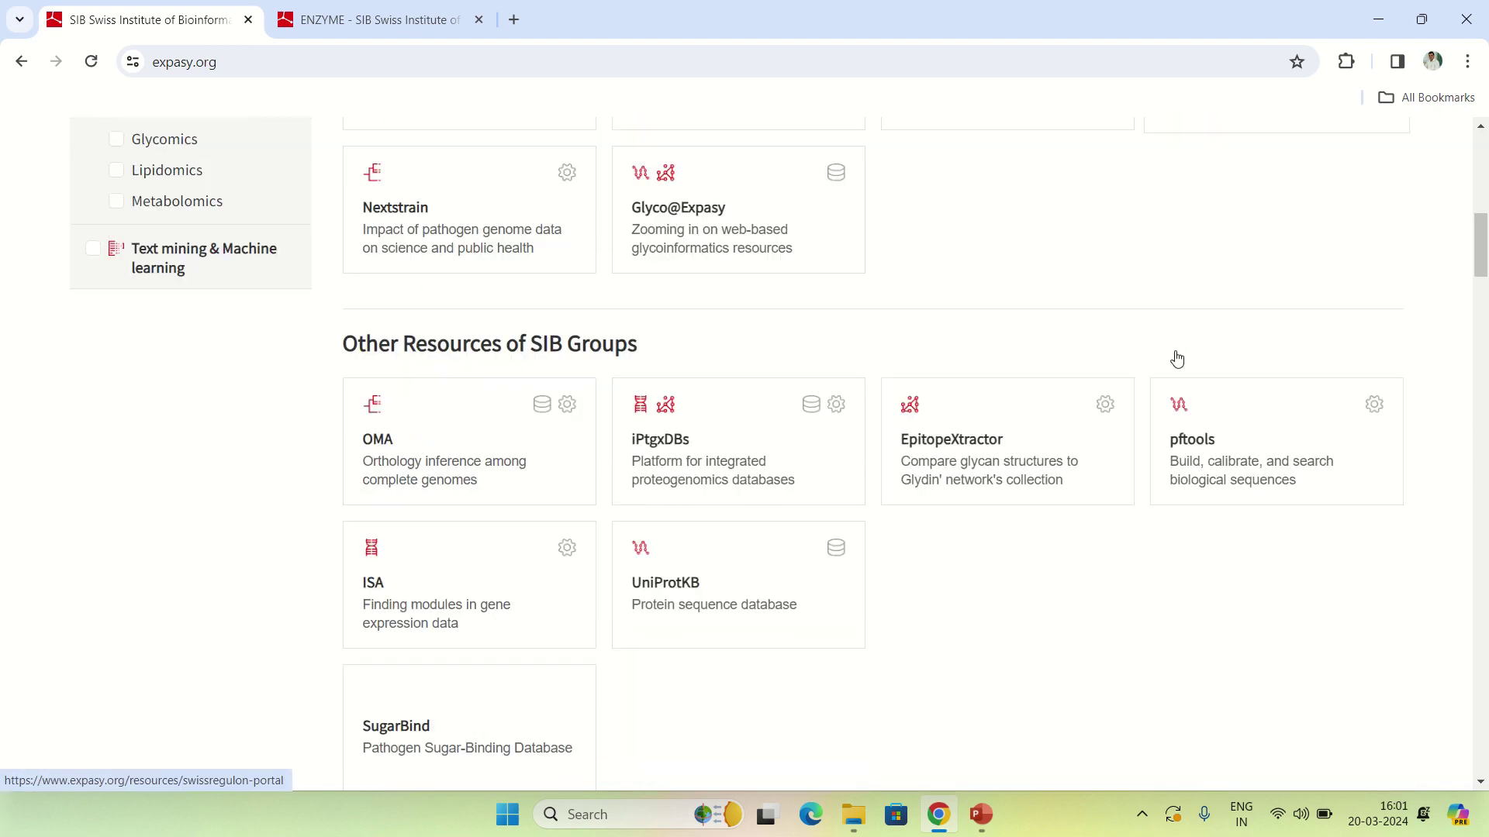
scroll(1178, 357, "down", 3)
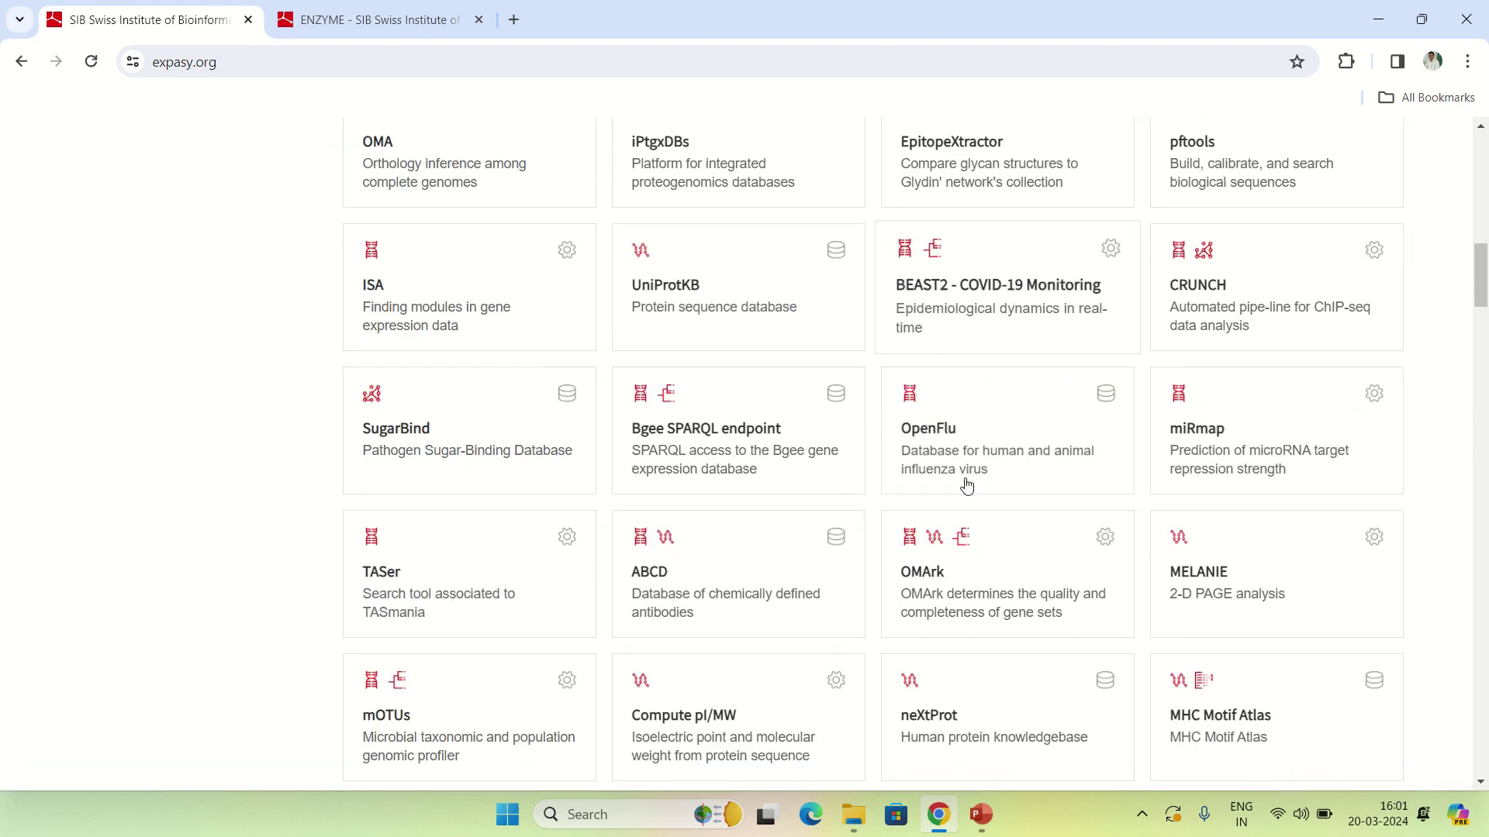
left_click(353, 16)
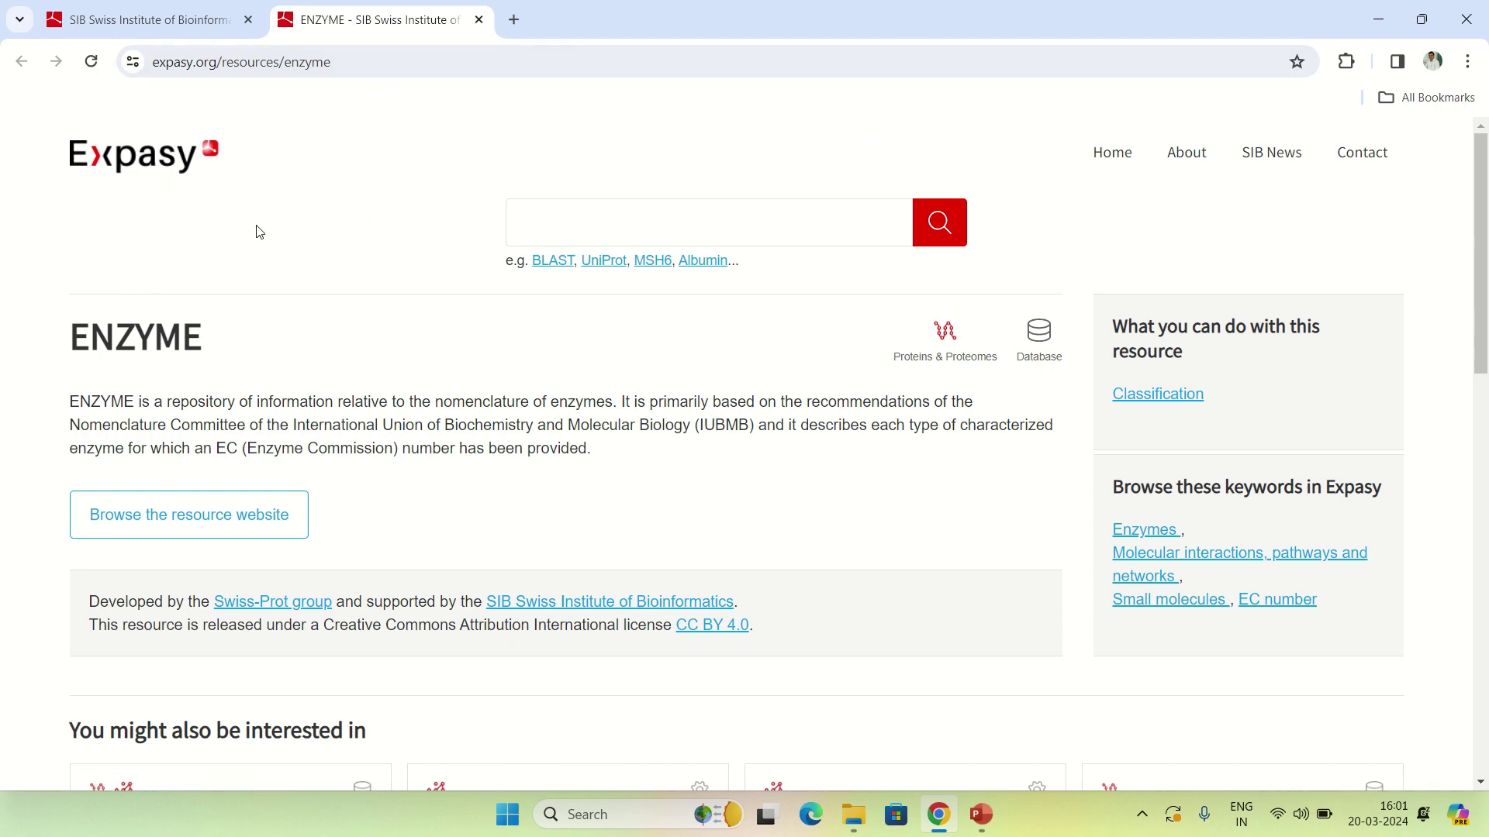
scroll(258, 231, "down", 1)
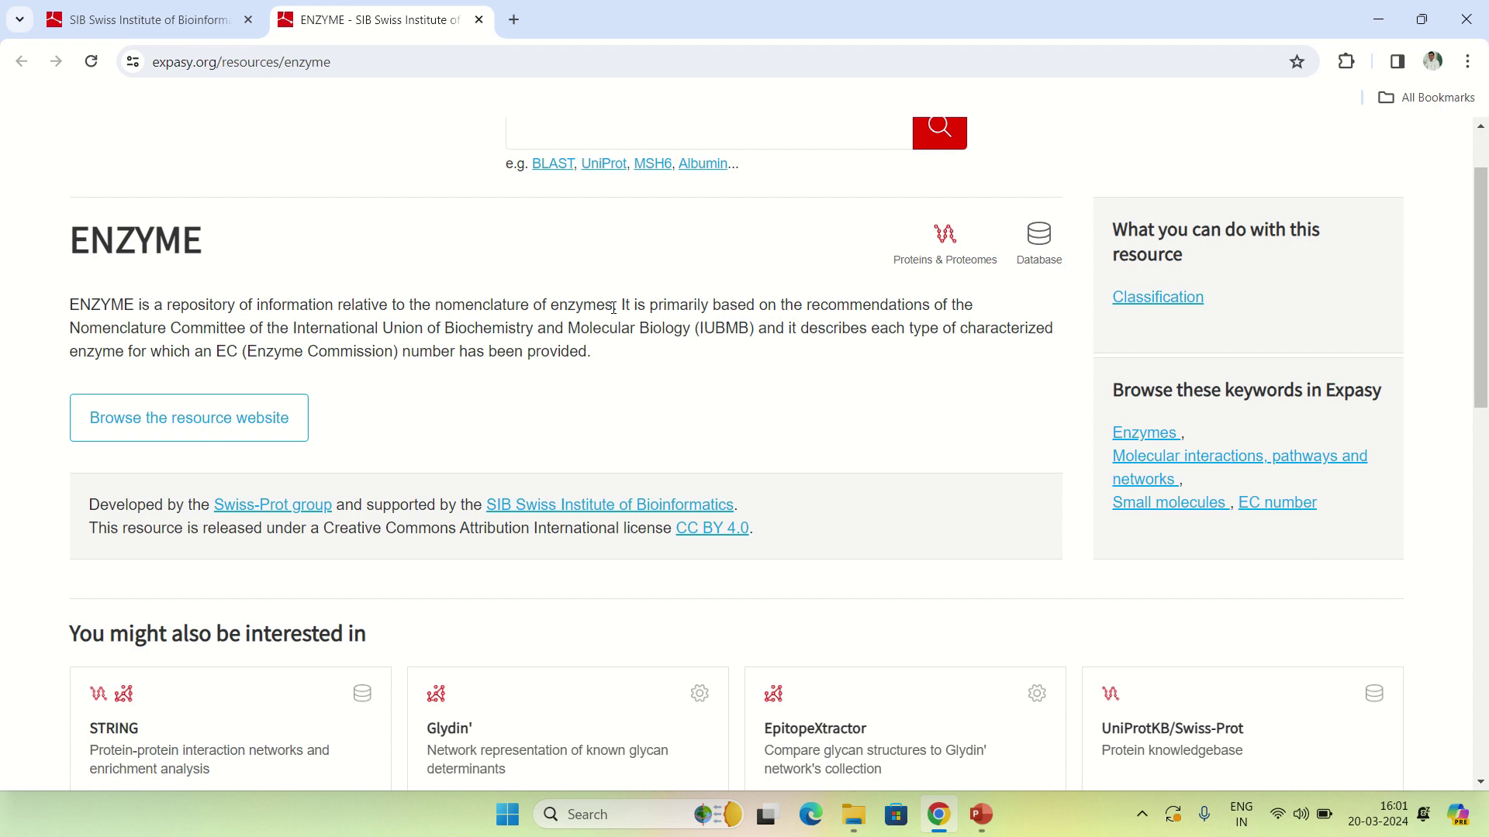
Open the ENZYME database website and look up EC number 2.7.1.1
left_click(223, 425)
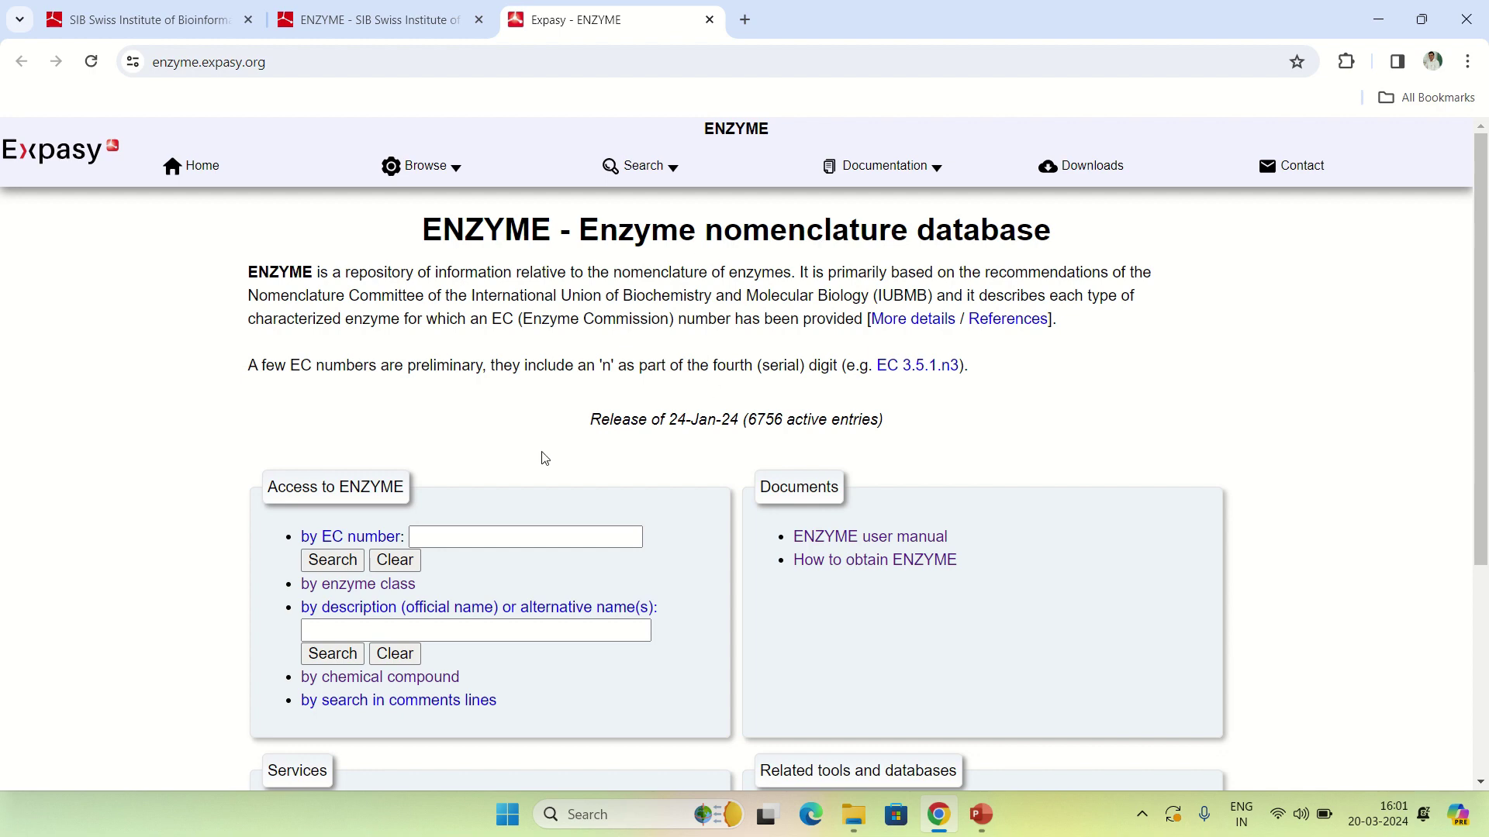
scroll(543, 458, "down", 2)
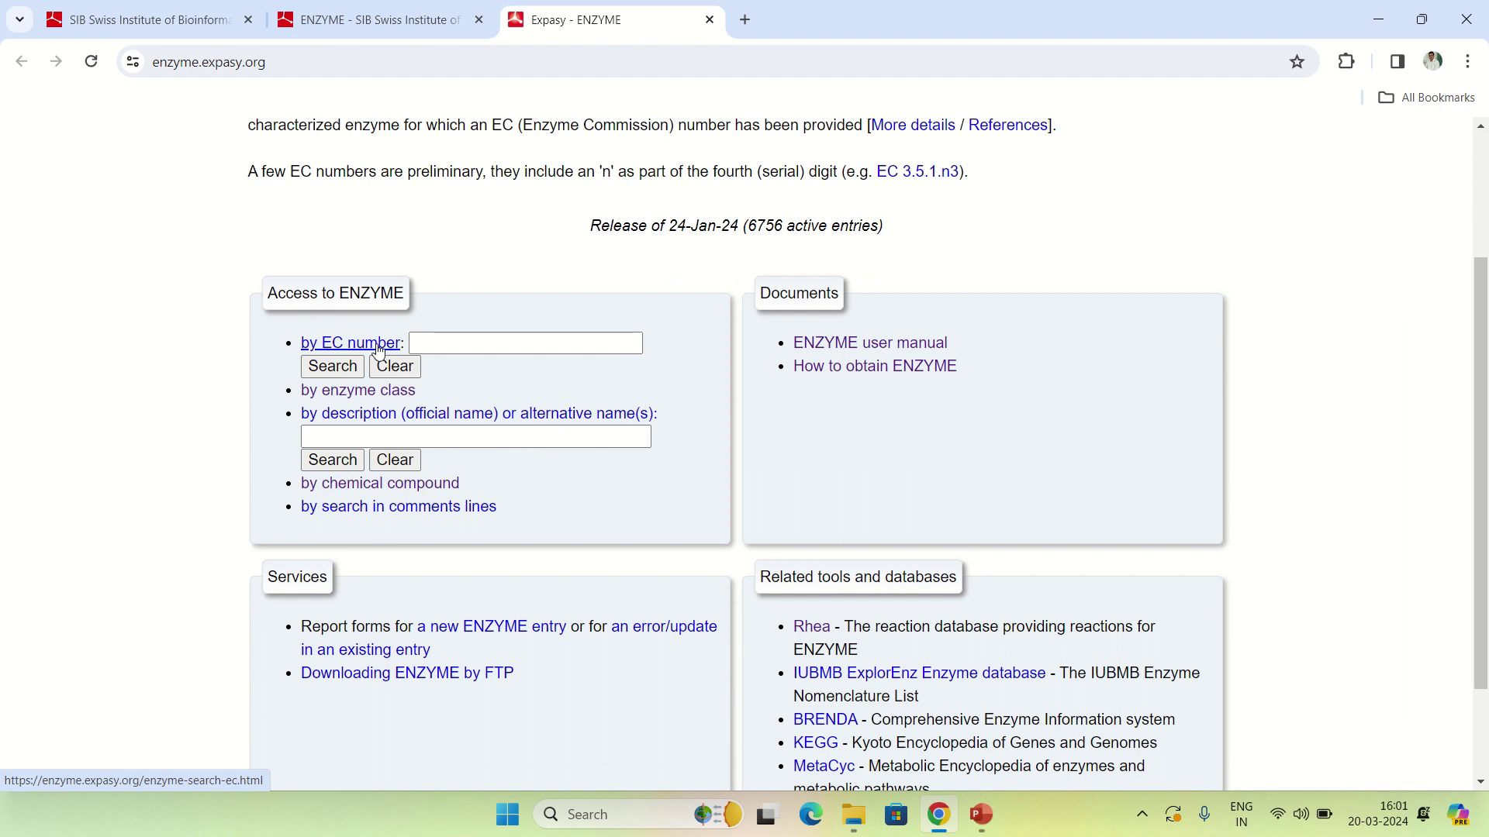
left_click(482, 341)
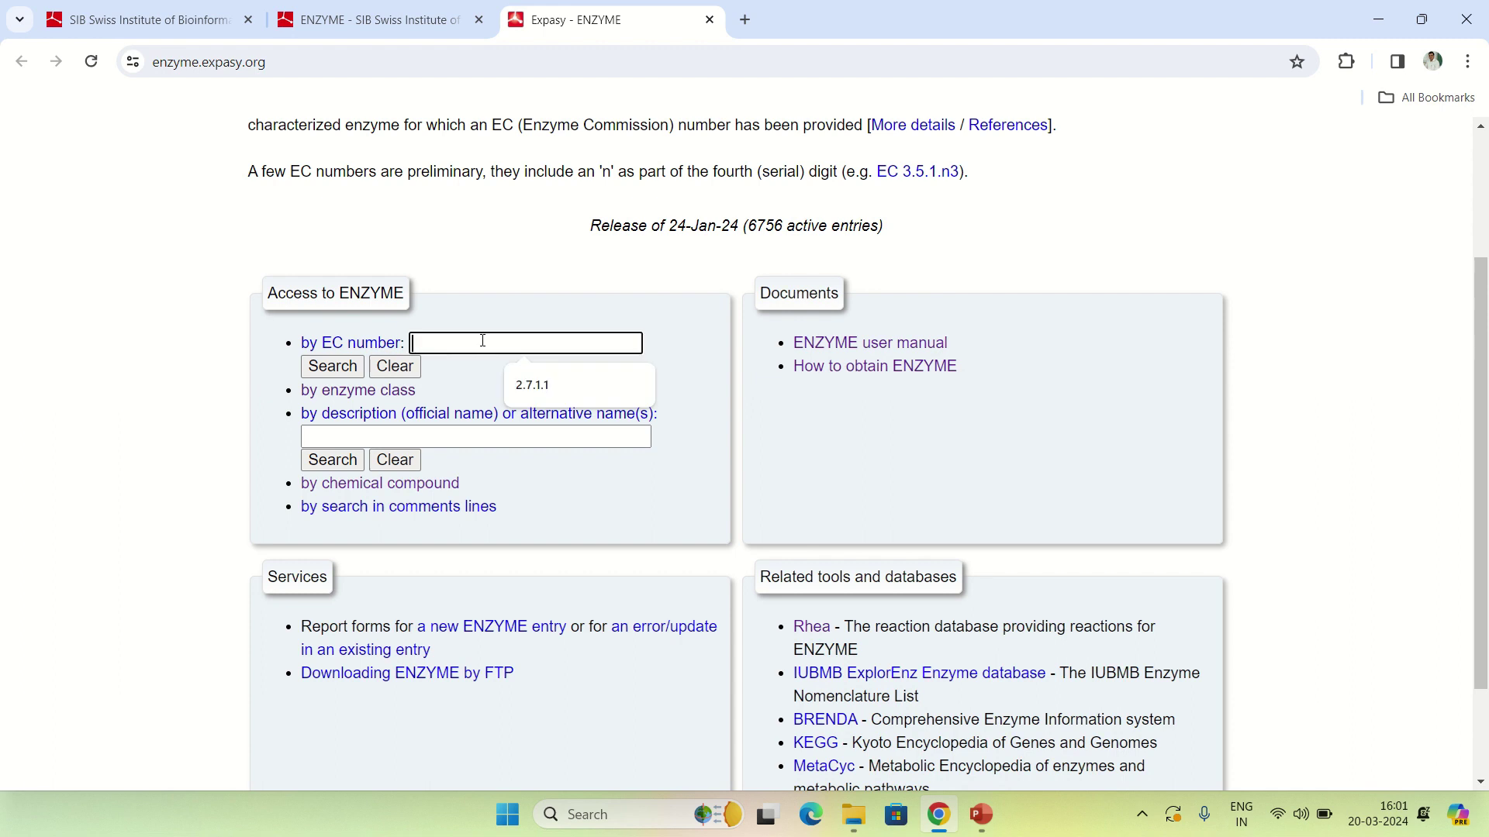
type("2.7.1.1")
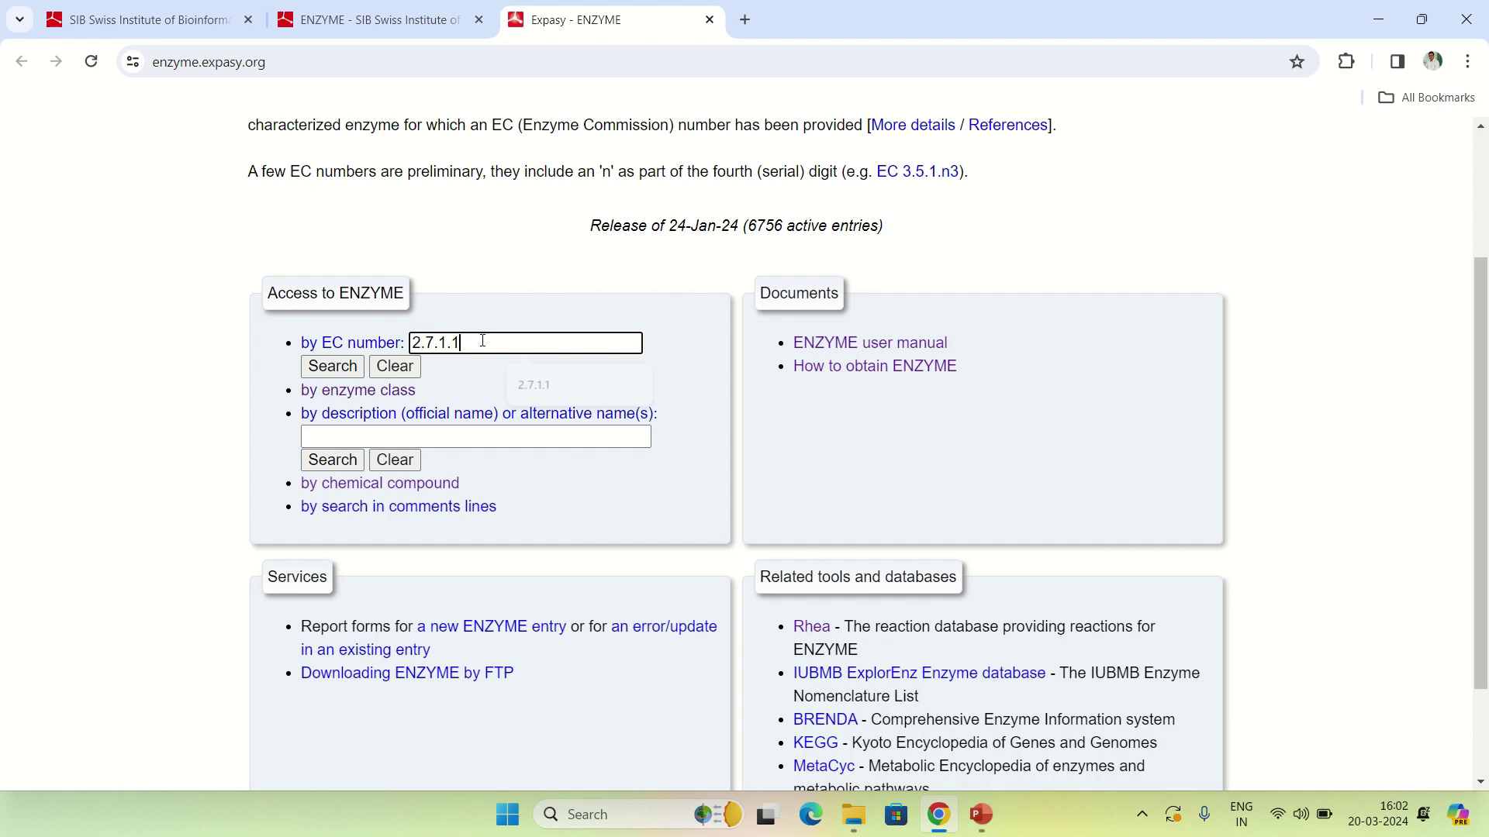
left_click(332, 367)
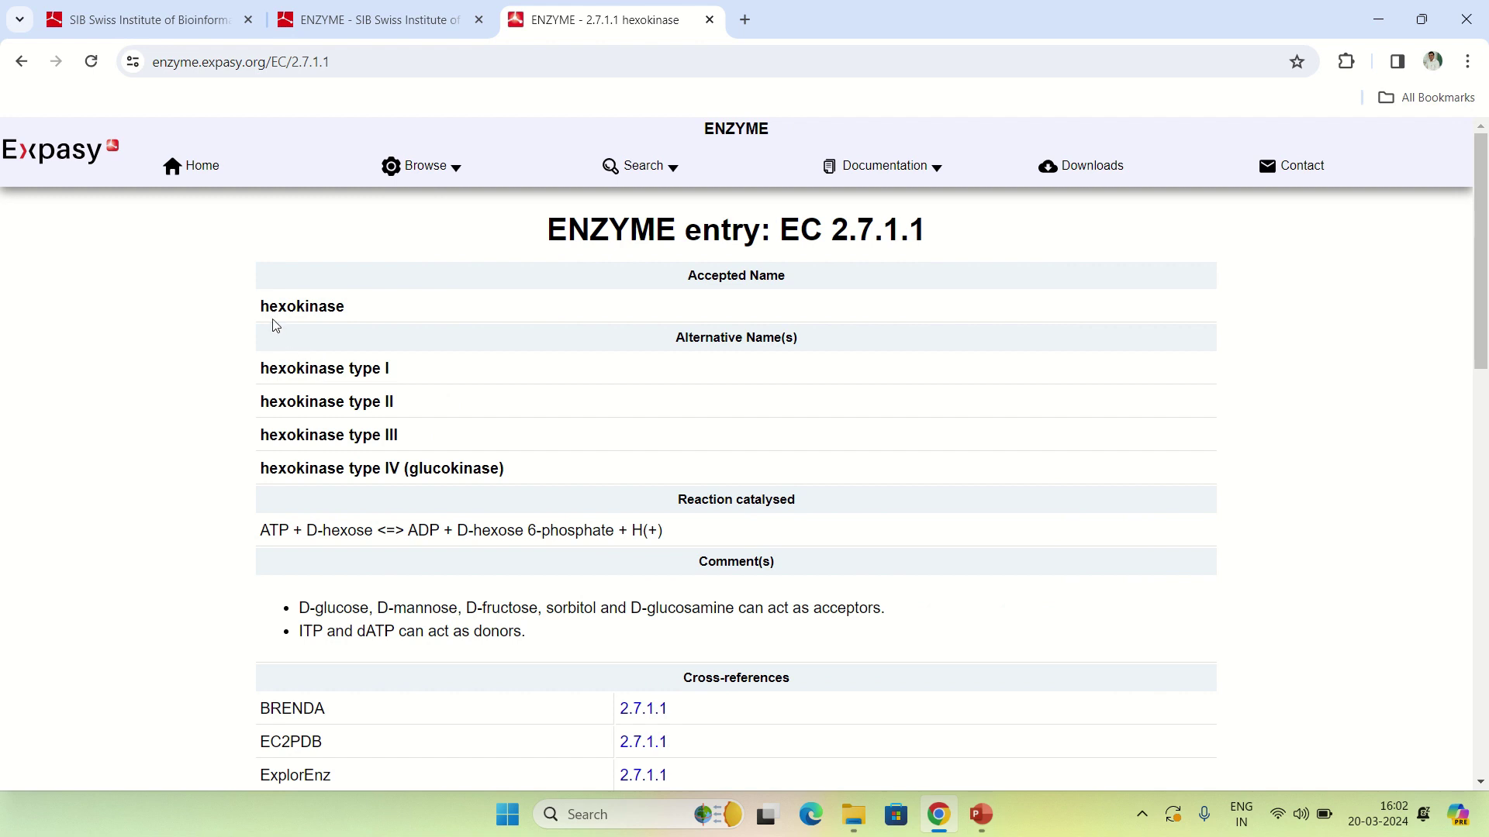
left_click_drag(259, 306, 380, 323)
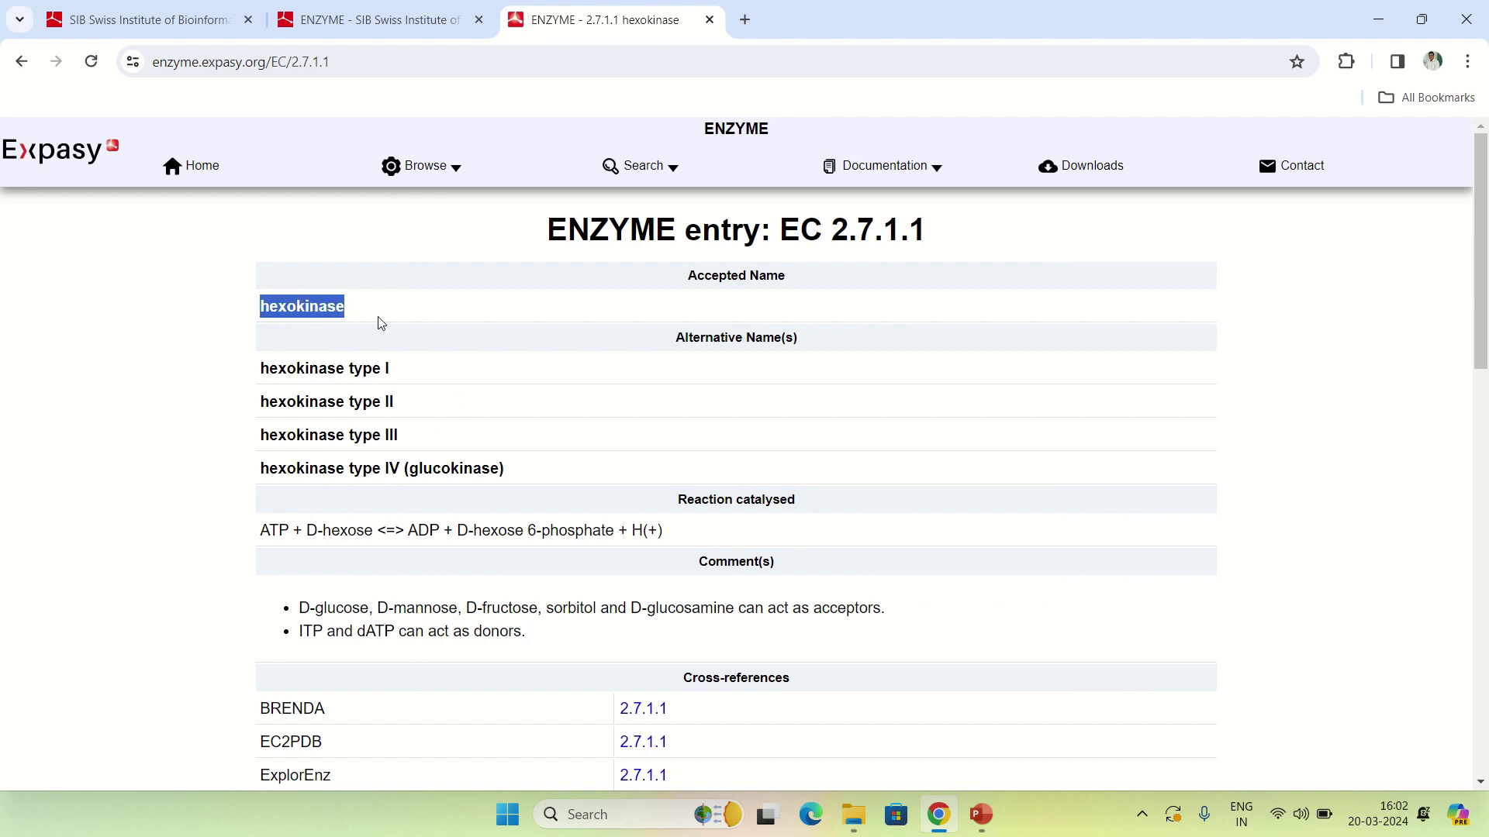
left_click(469, 339)
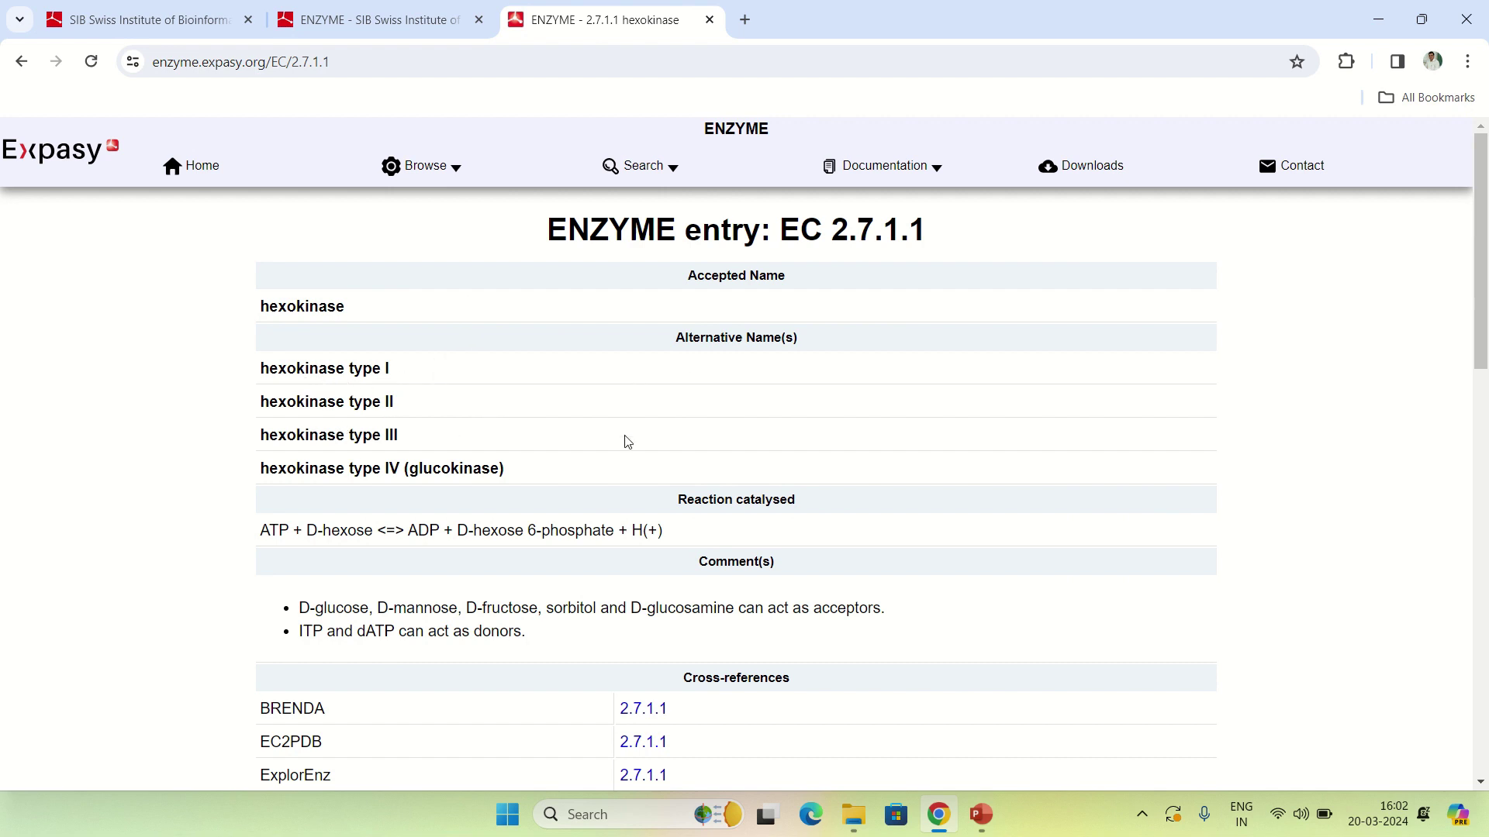
scroll(539, 412, "down", 1)
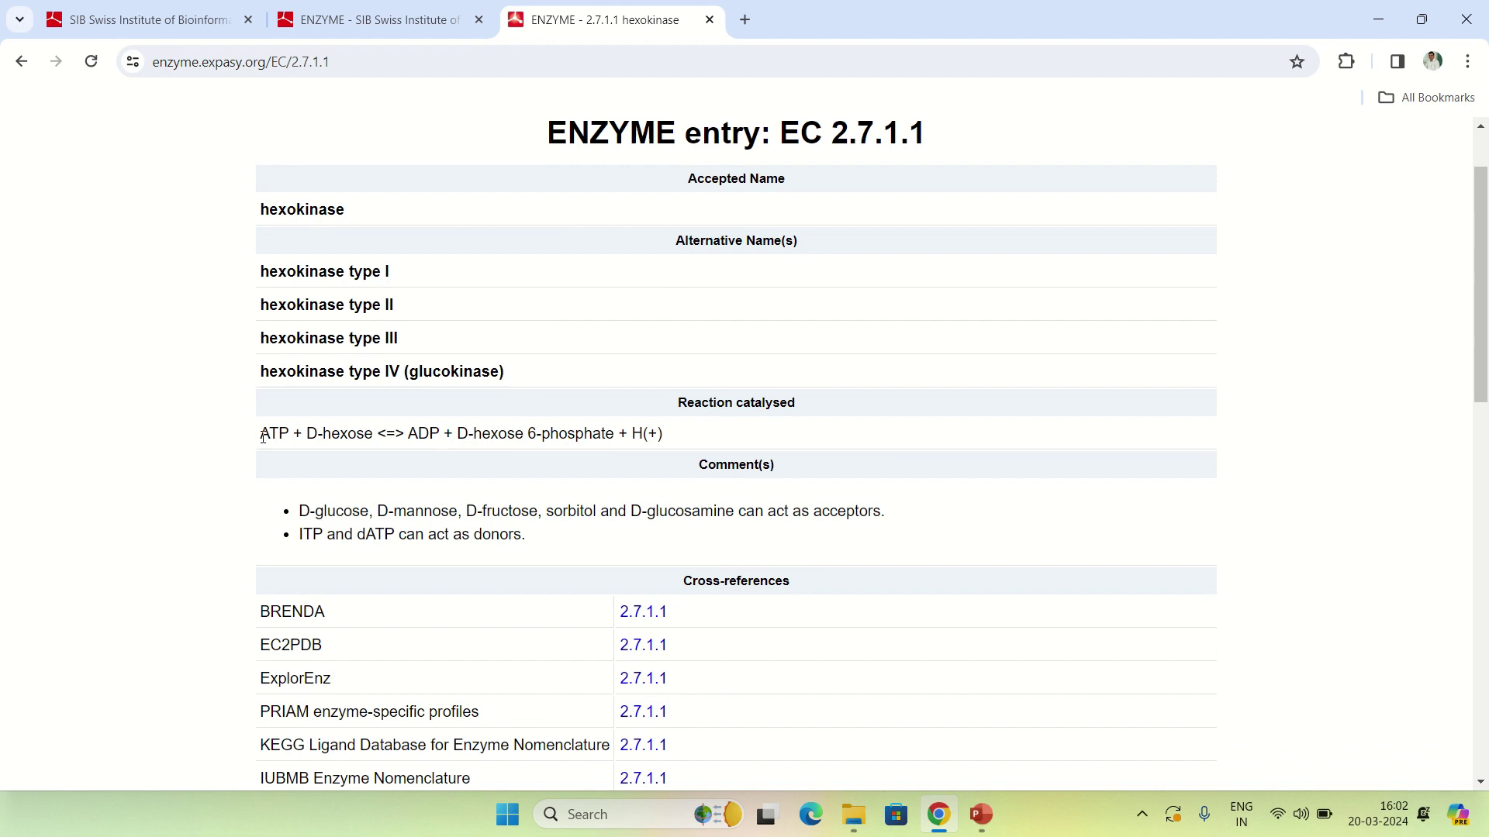
left_click_drag(263, 436, 383, 436)
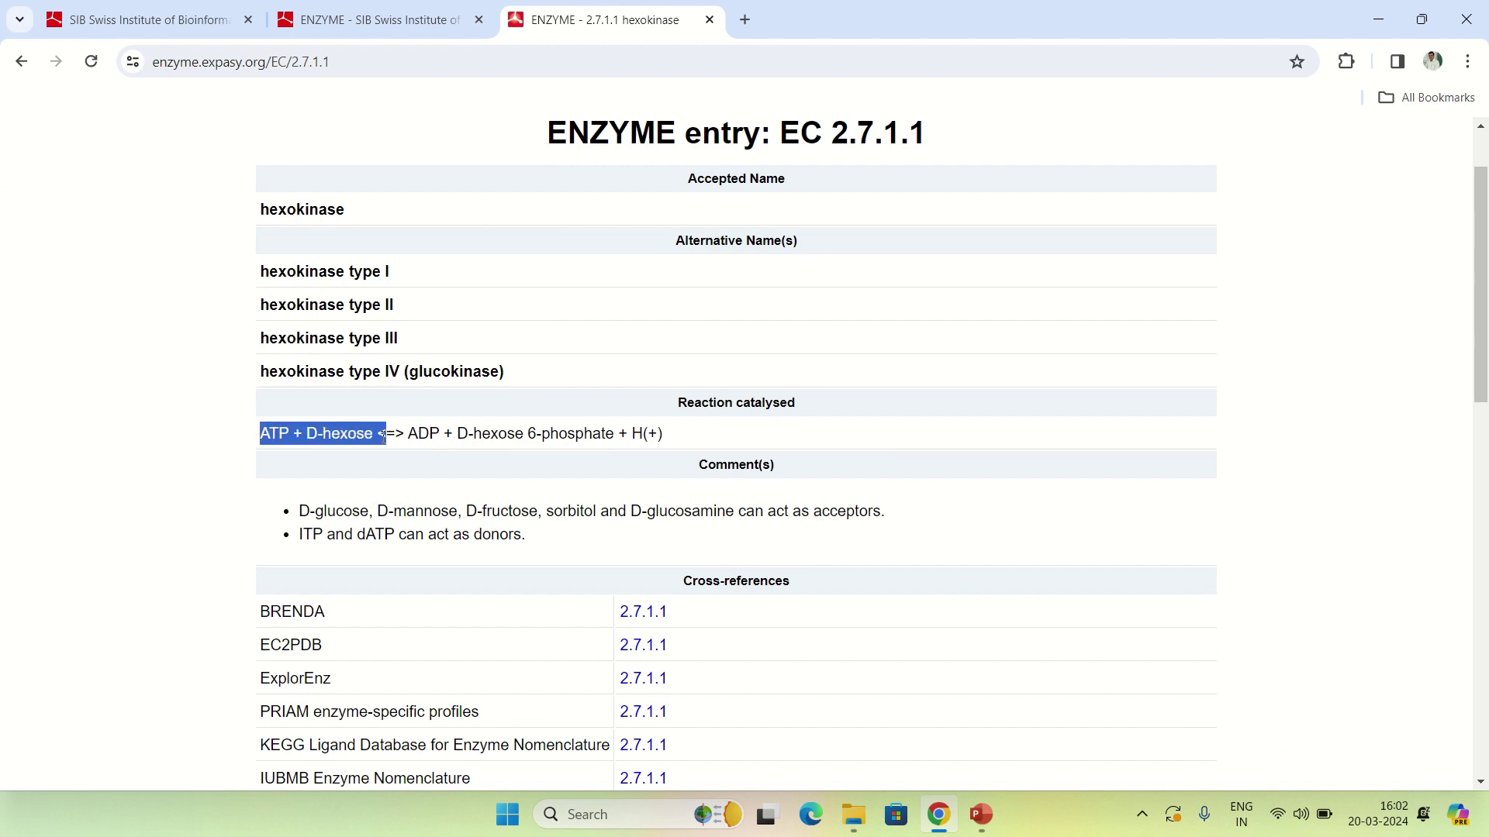
left_click(293, 468)
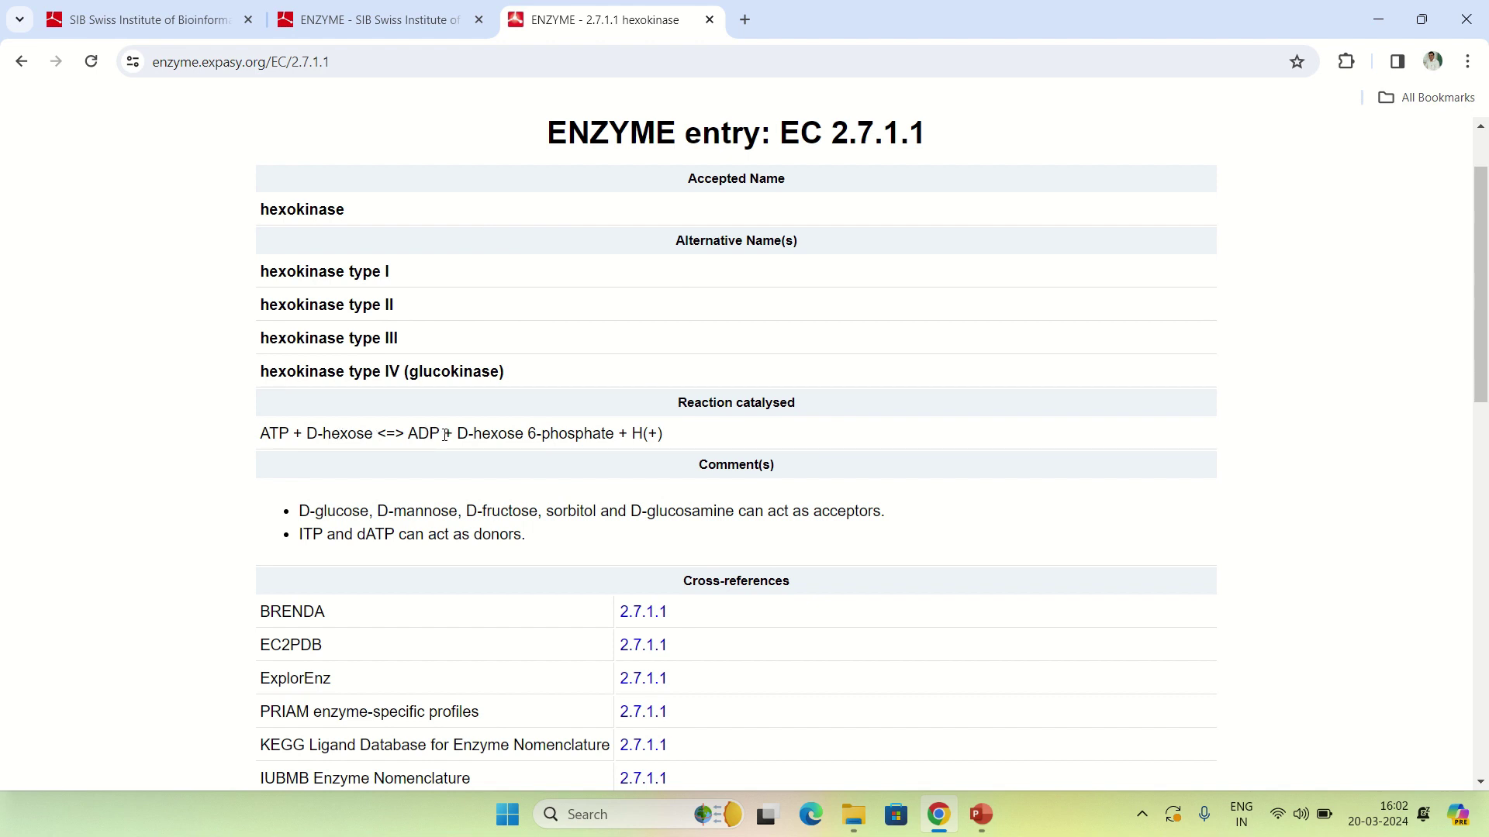
left_click_drag(469, 438, 632, 437)
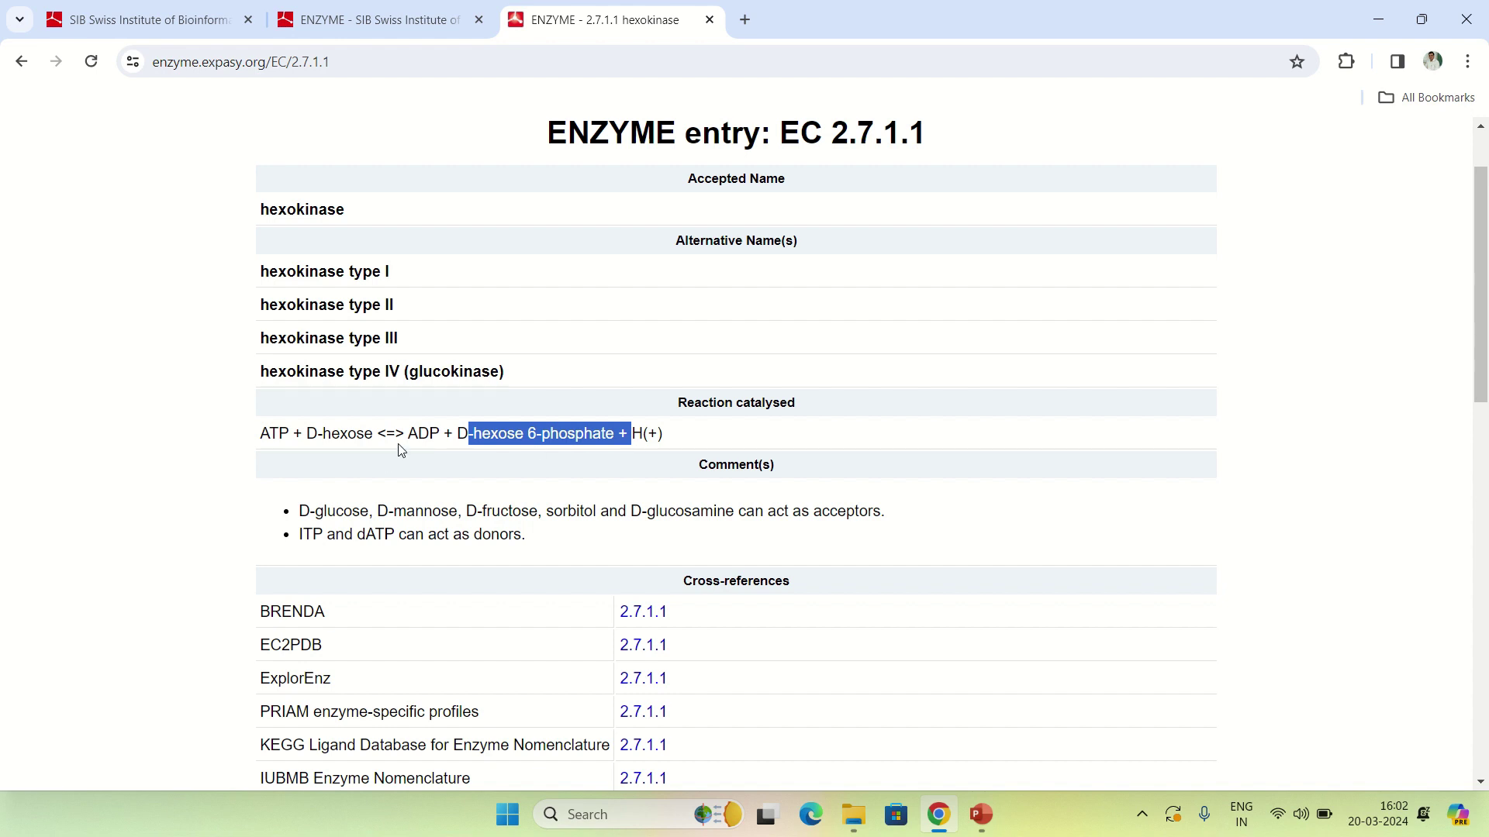
triple_click(425, 434)
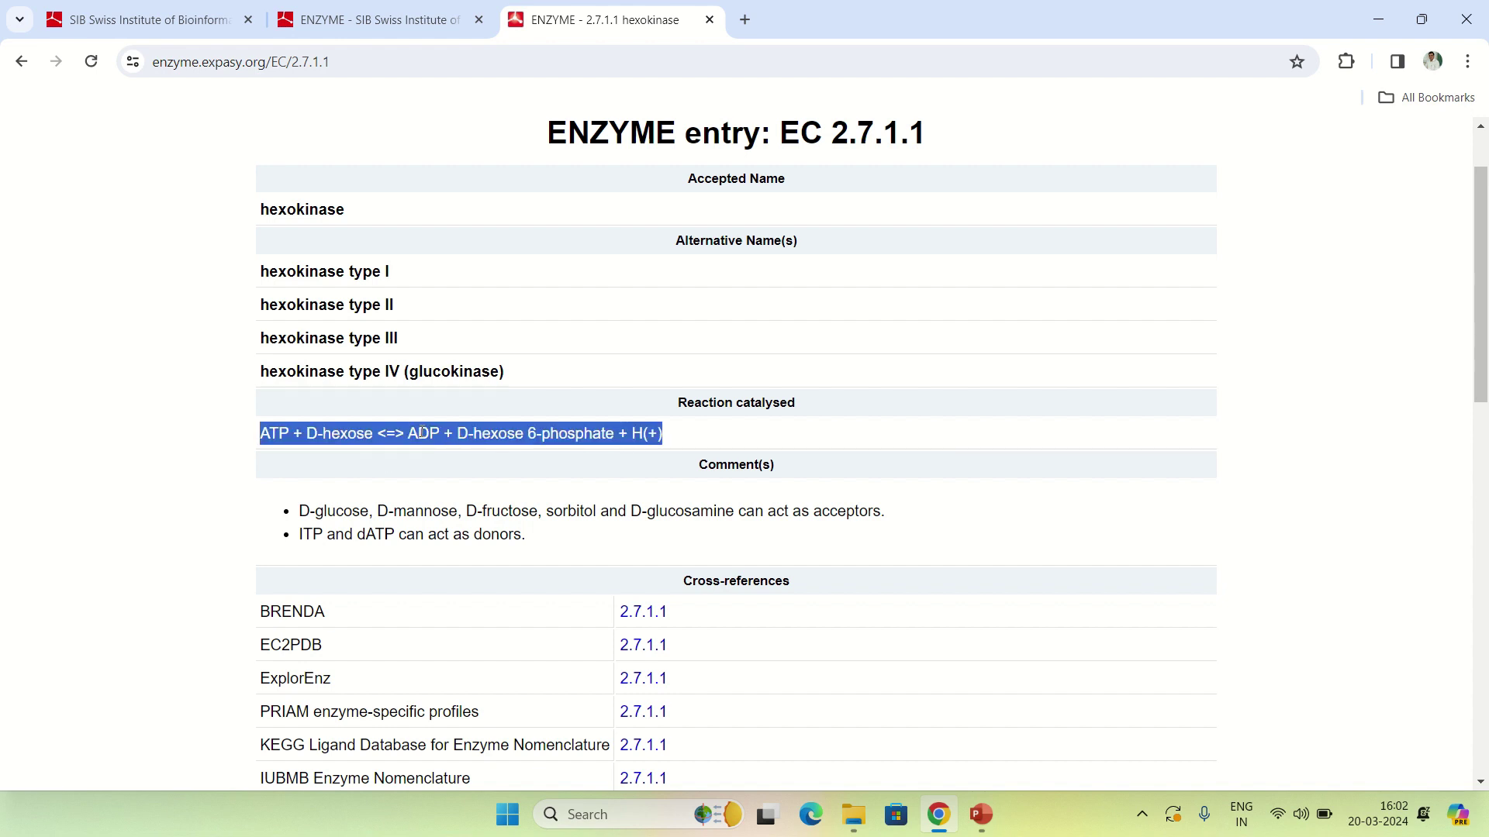
left_click(423, 432)
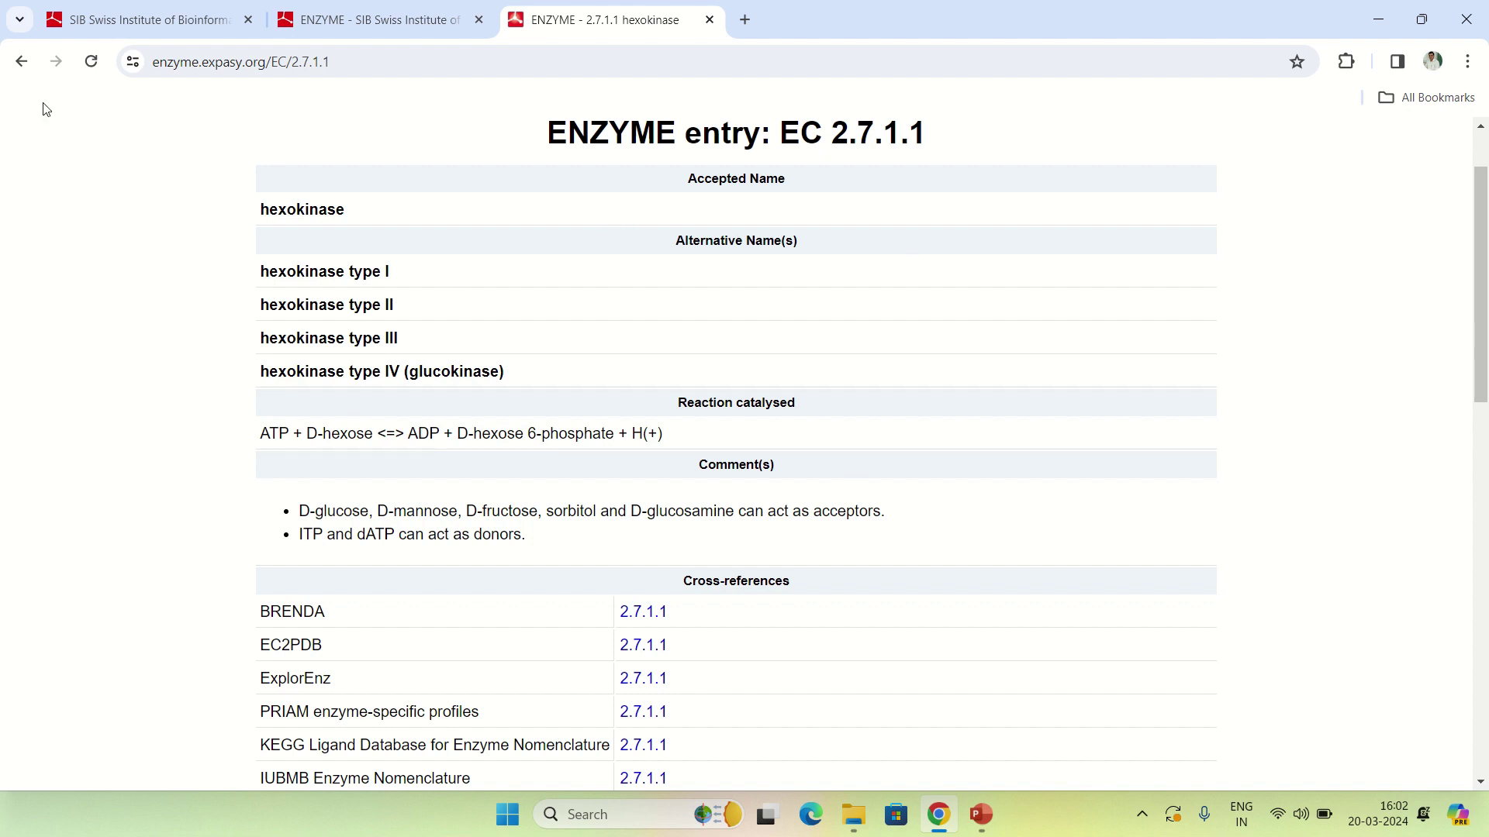
Return to the ENZYME home page and search enzyme descriptions for 'hexokinase'
left_click(17, 68)
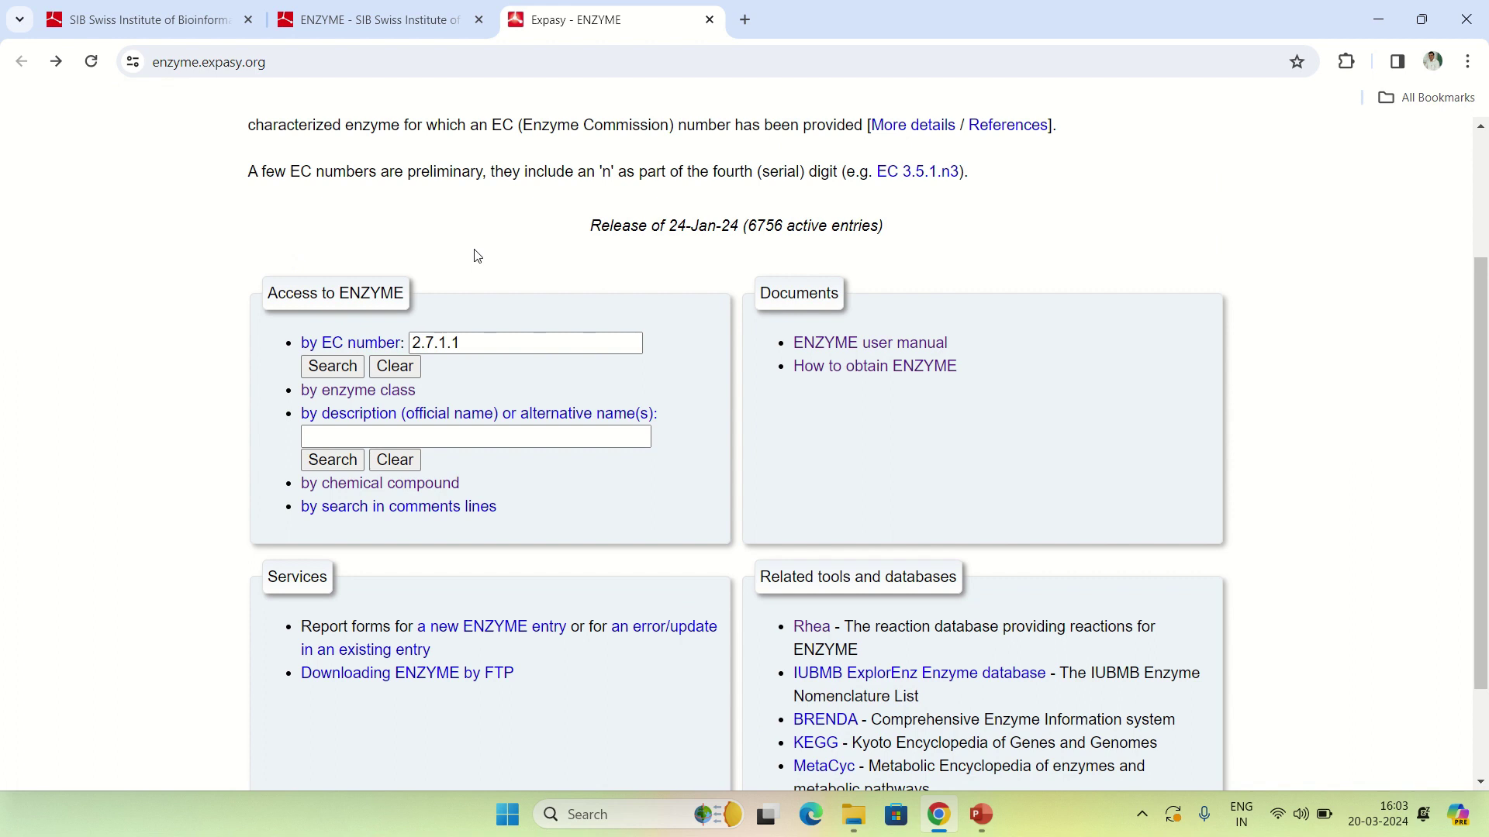
left_click(375, 432)
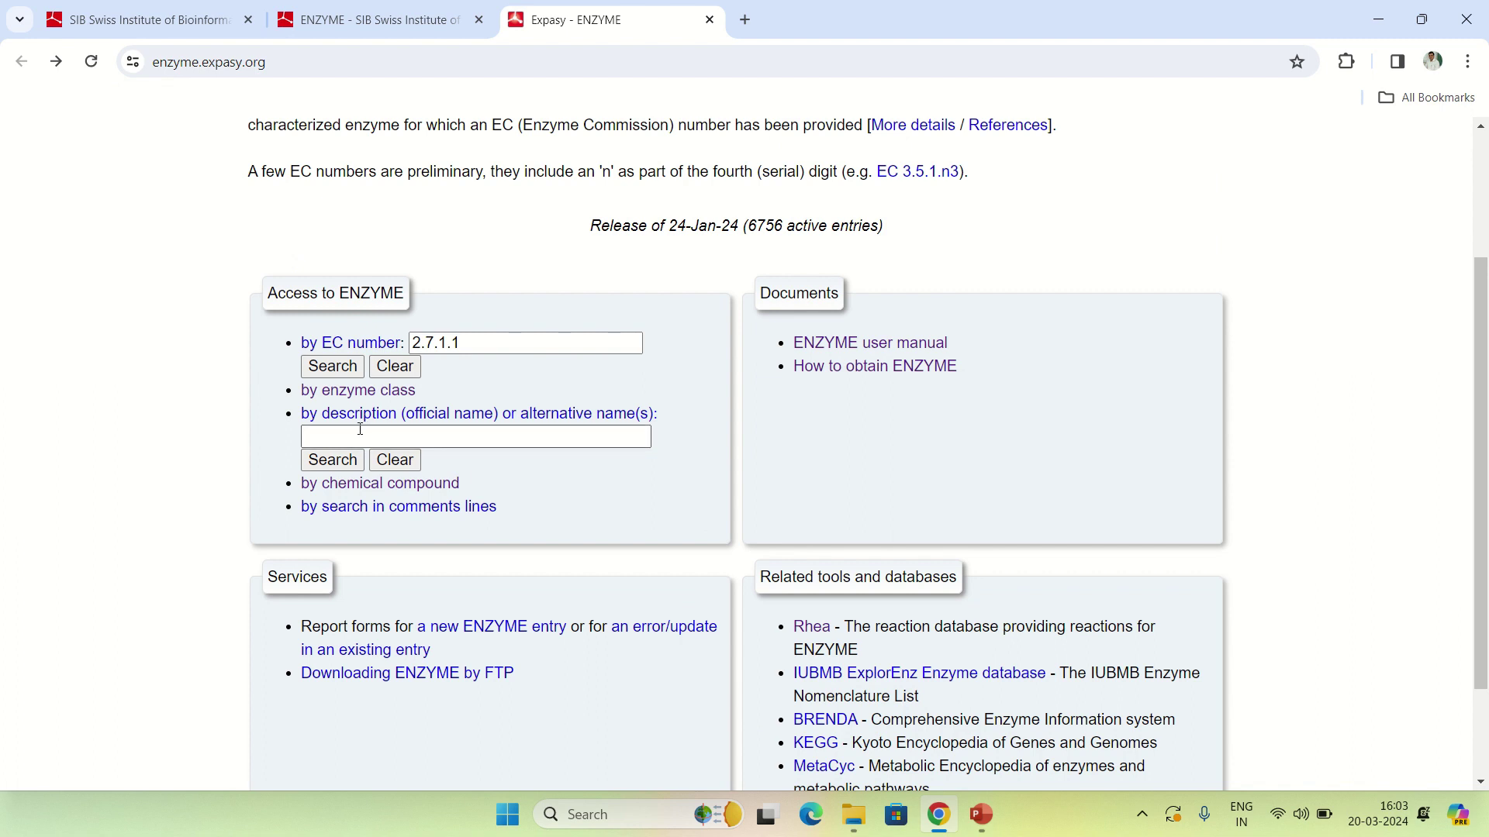
left_click(351, 436)
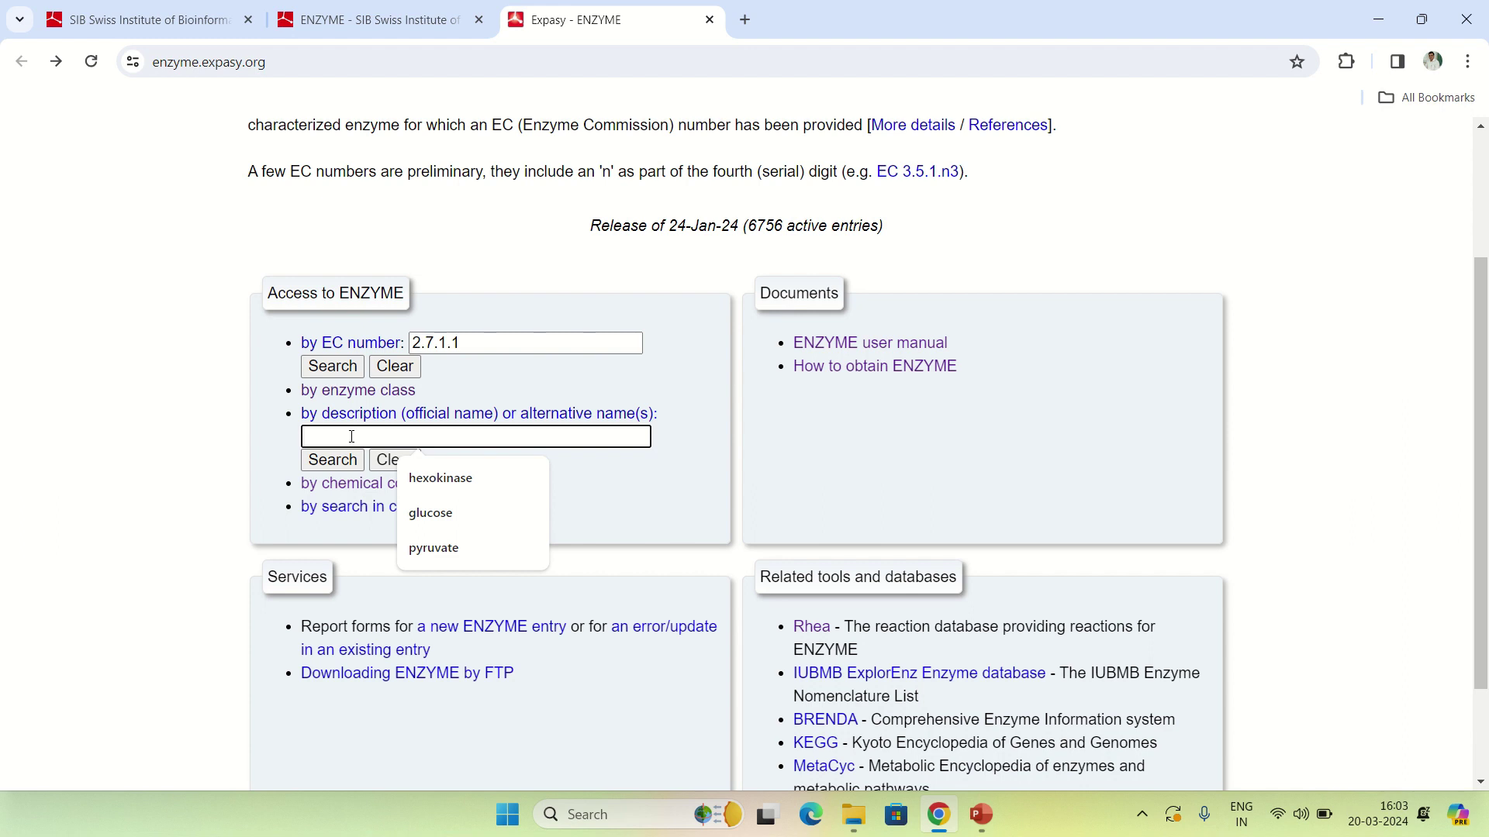
left_click(449, 493)
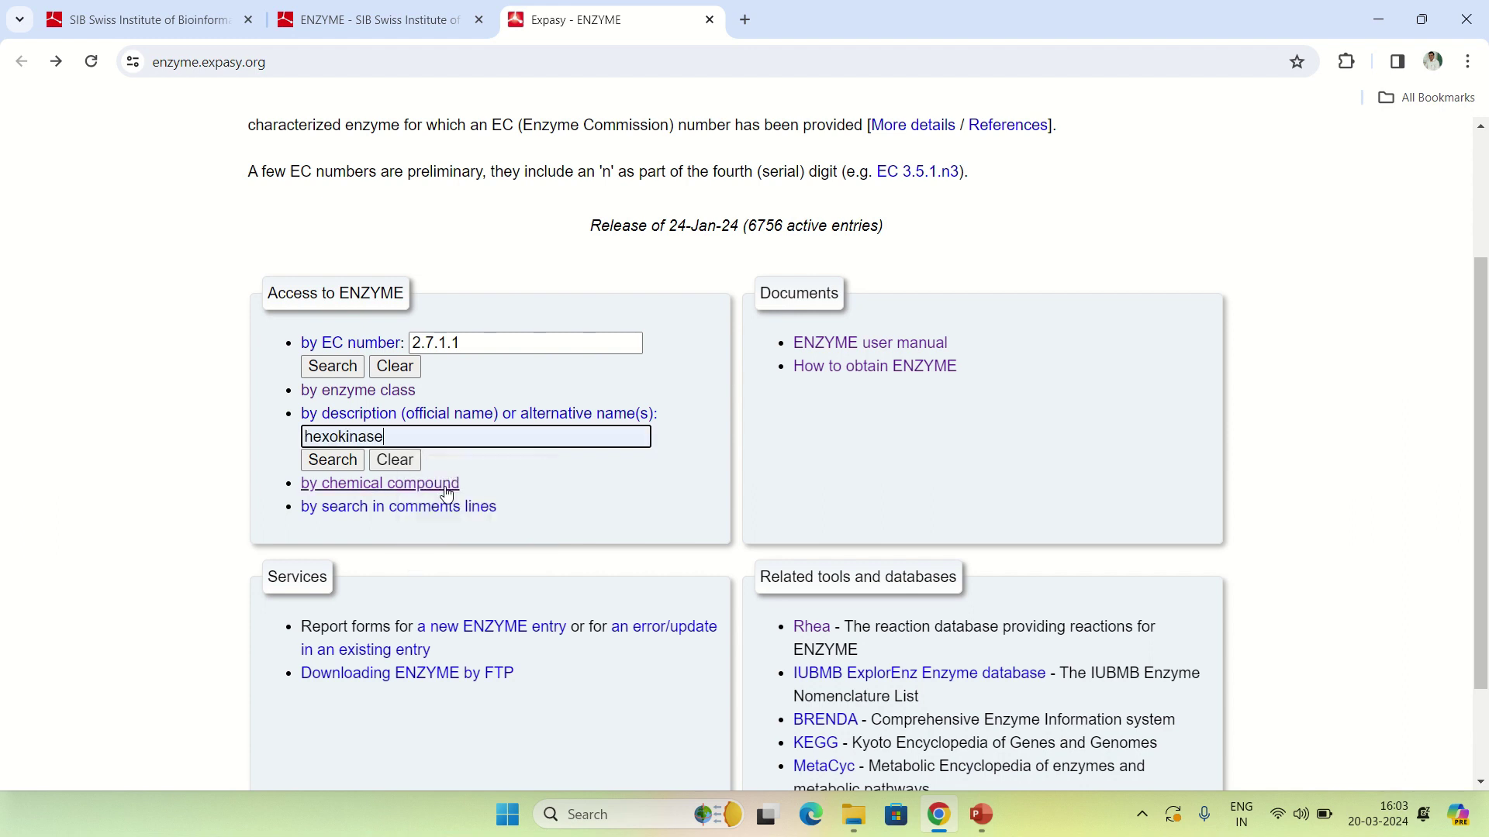
left_click(329, 463)
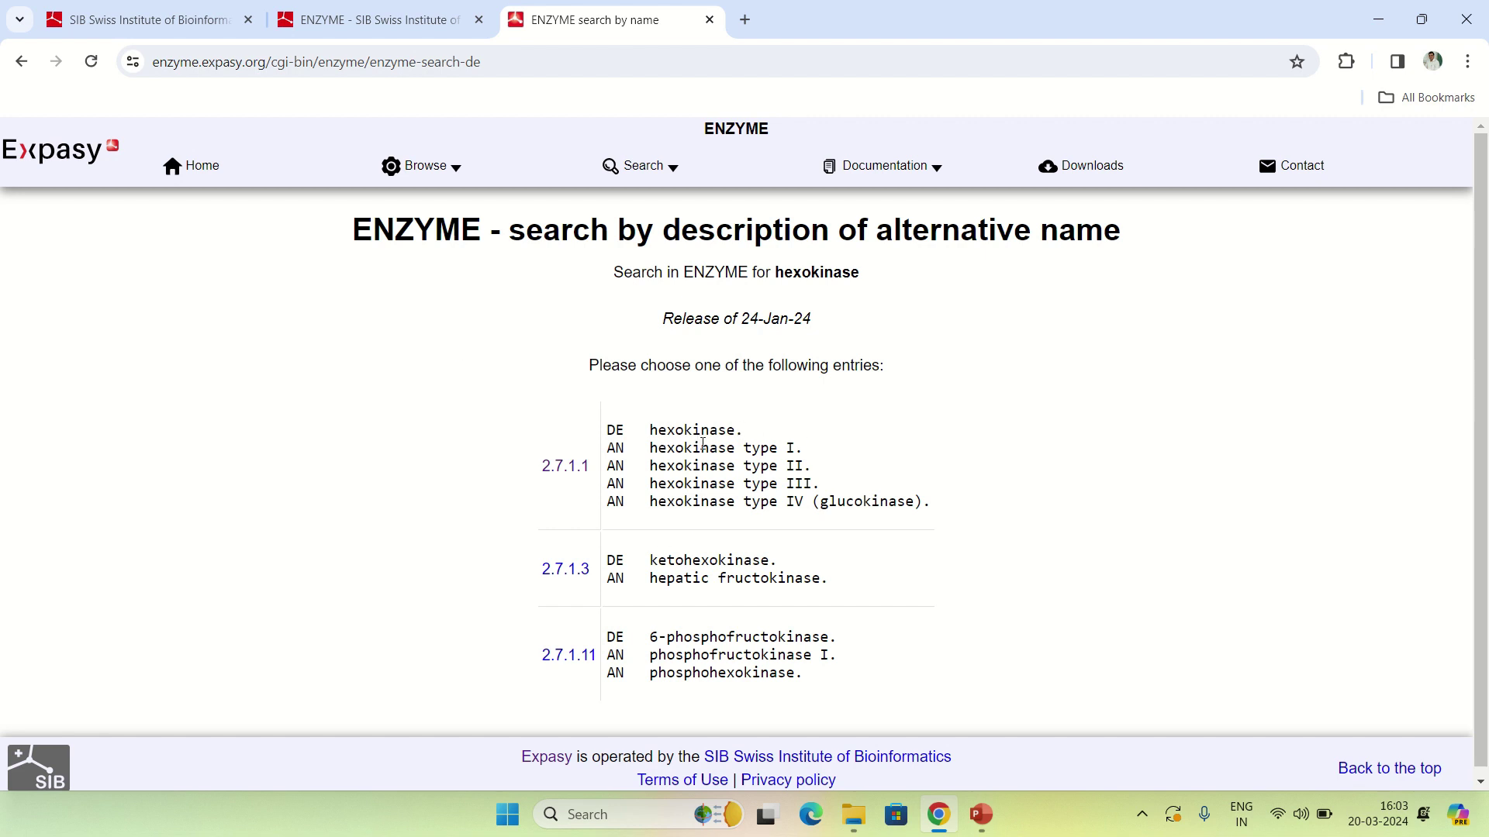
left_click_drag(651, 450, 811, 453)
left_click(792, 468)
left_click_drag(539, 469, 589, 482)
left_click(727, 510)
scroll(727, 509, "down", 1)
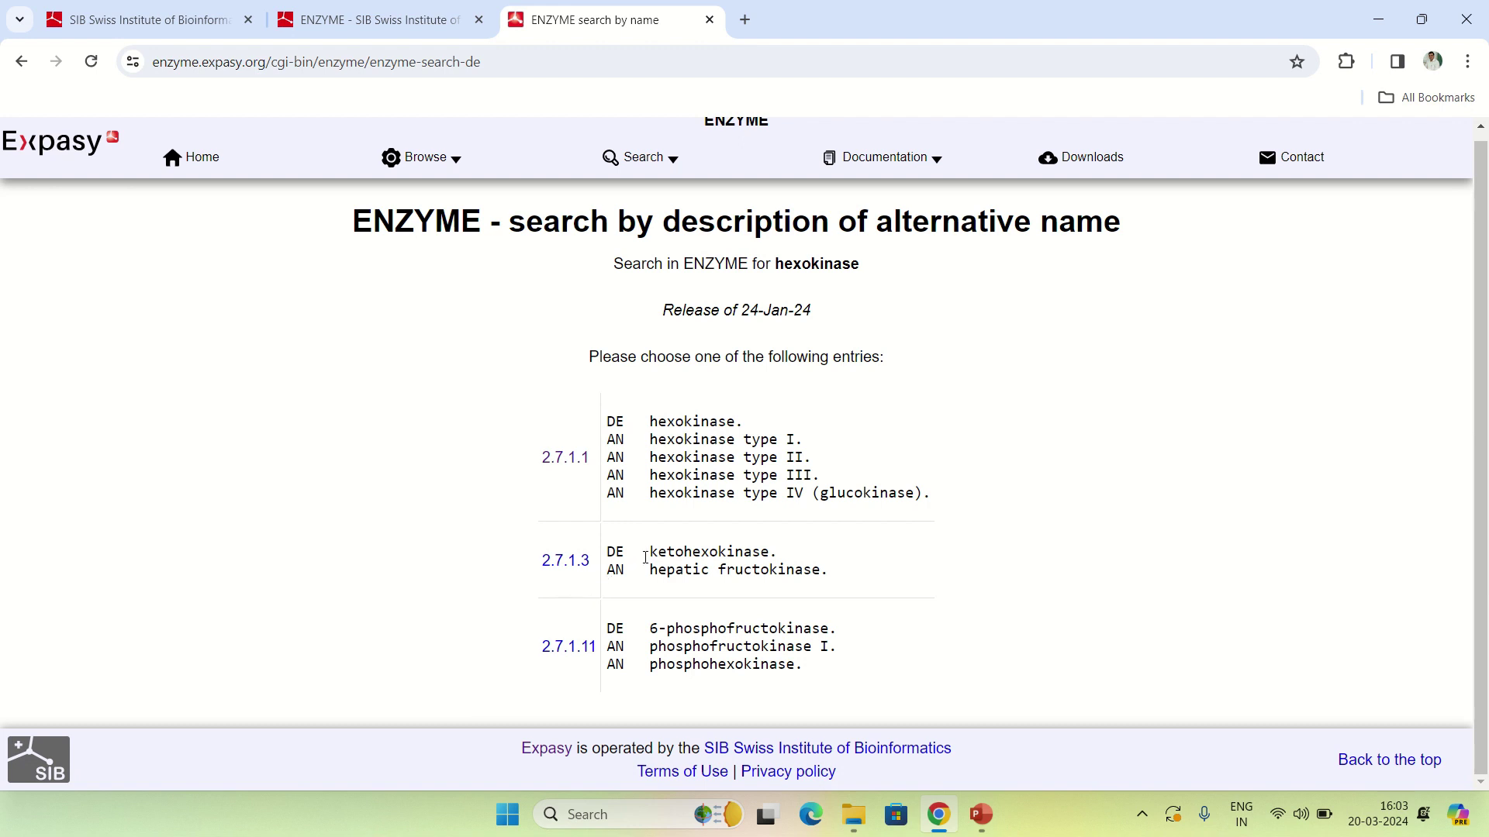
left_click_drag(657, 551, 768, 552)
left_click_drag(648, 585, 830, 582)
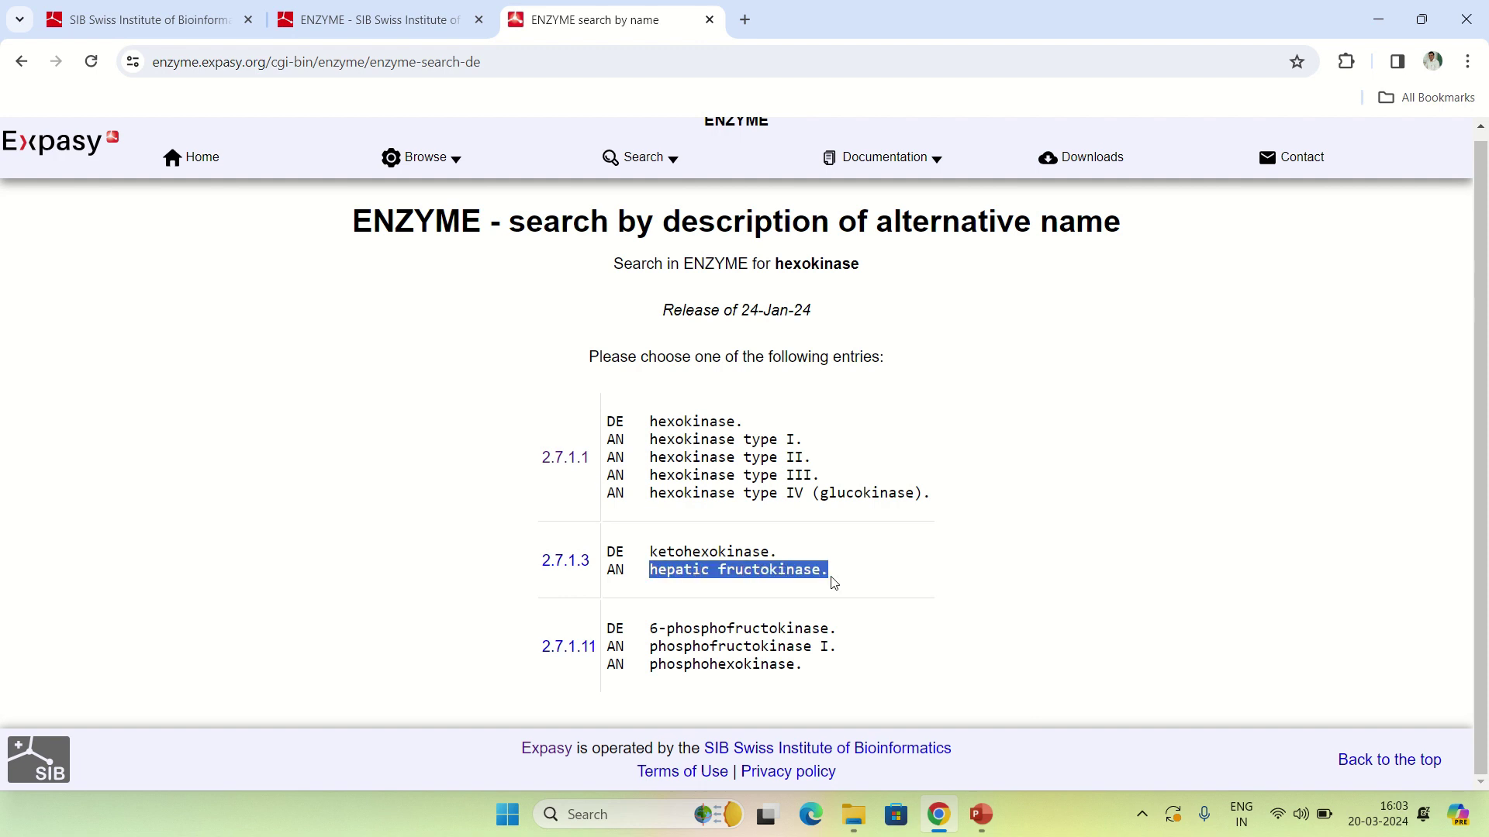
left_click(929, 518)
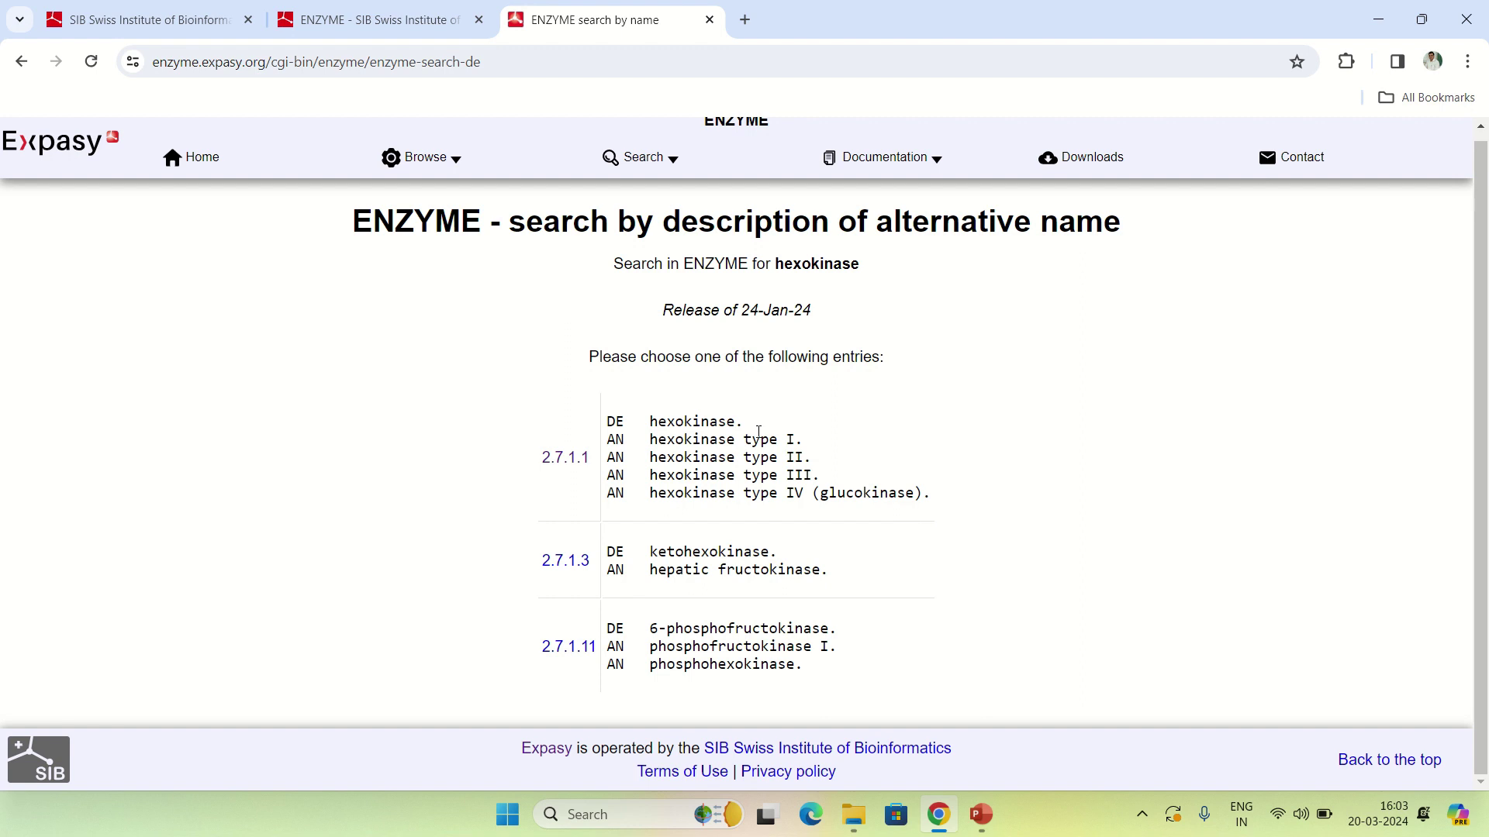
Open the 2.7.1.1 hexokinase entry, highlight its EC number and reaction, and review the cross-references
left_click(568, 459)
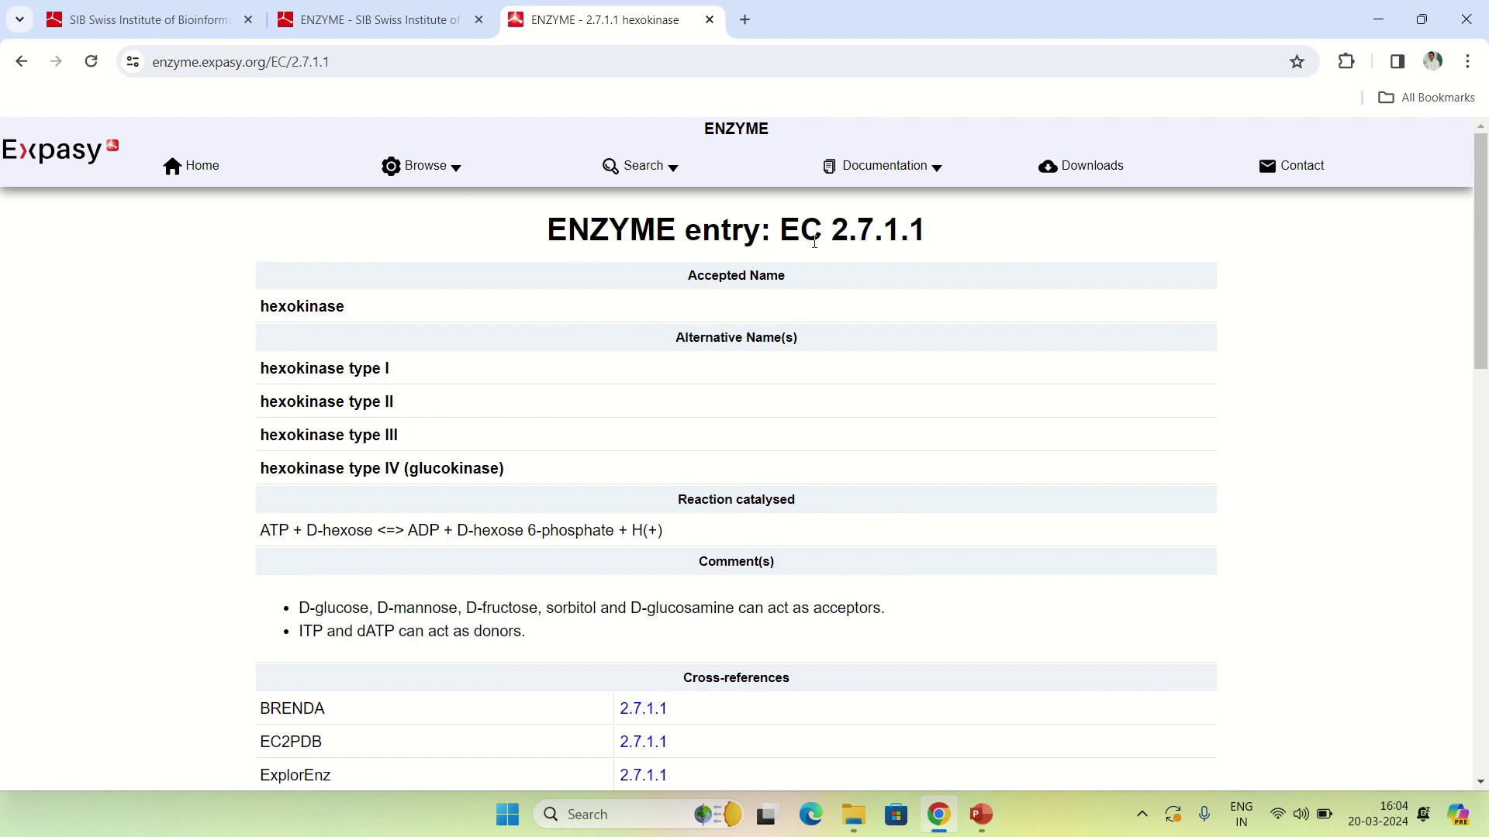
left_click_drag(831, 231, 962, 250)
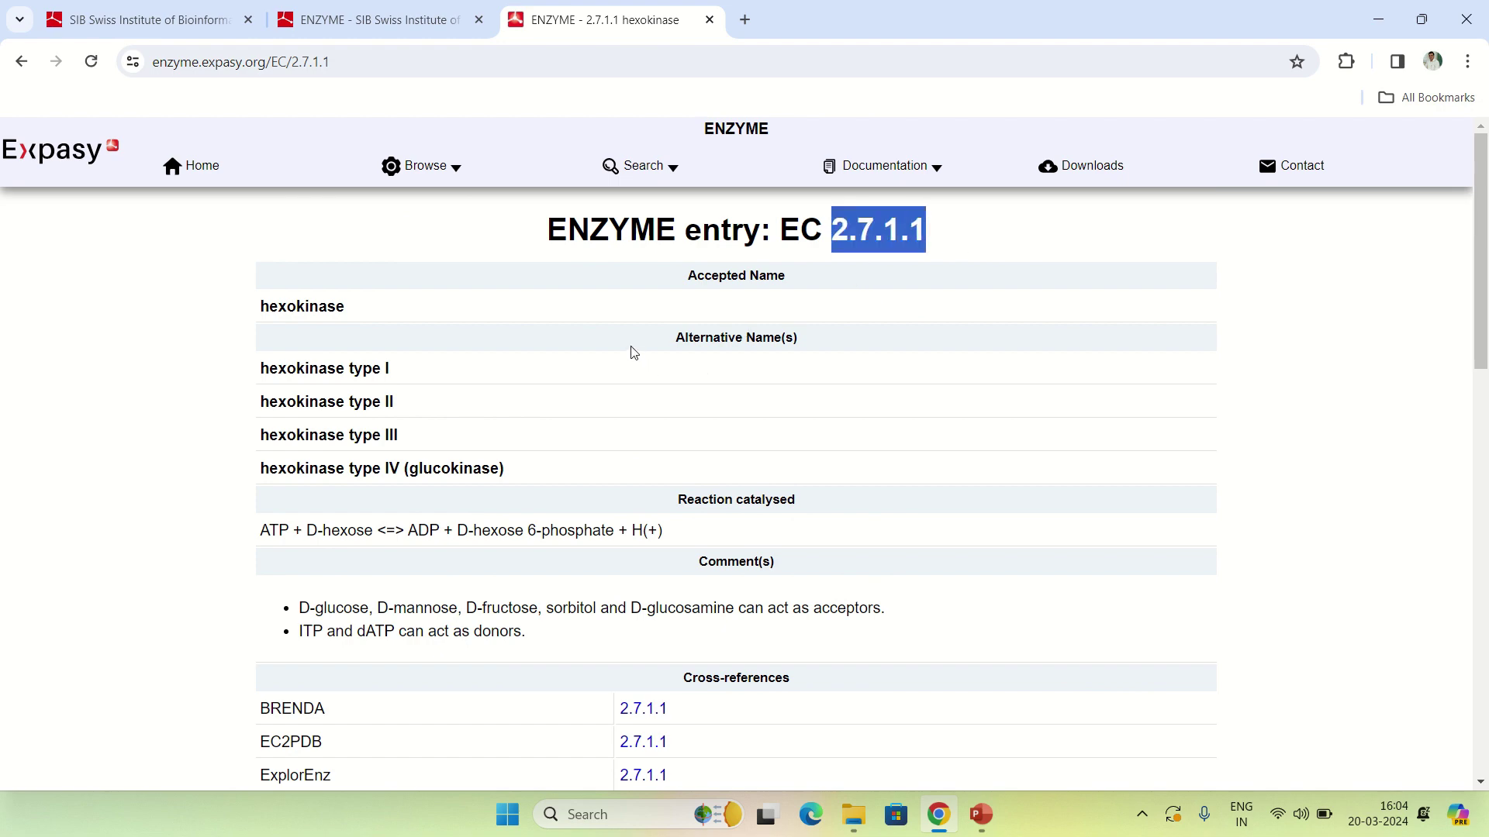
scroll(632, 353, "down", 2)
scroll(581, 344, "down", 2)
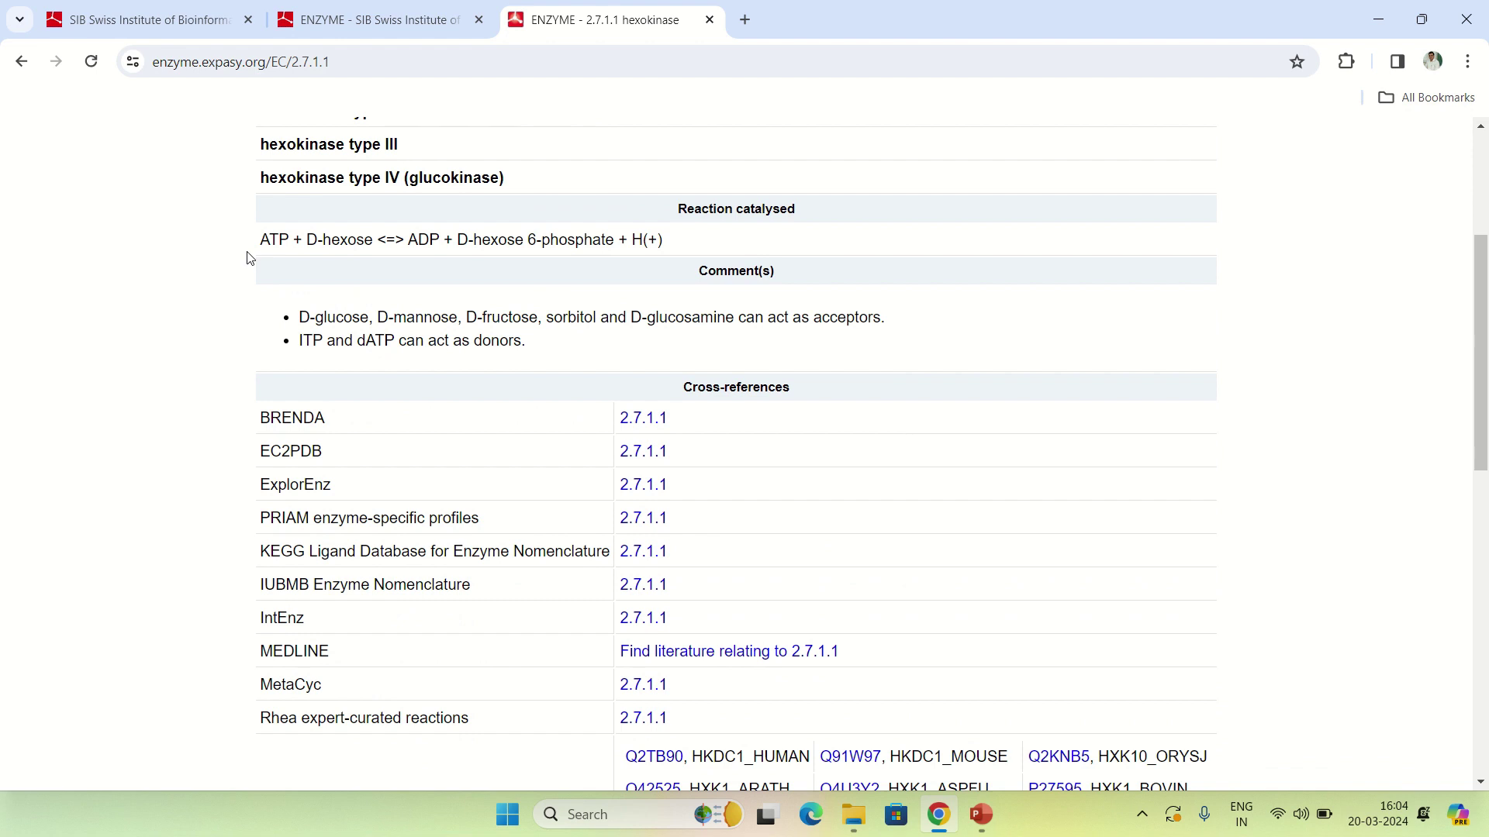
left_click_drag(259, 241, 676, 252)
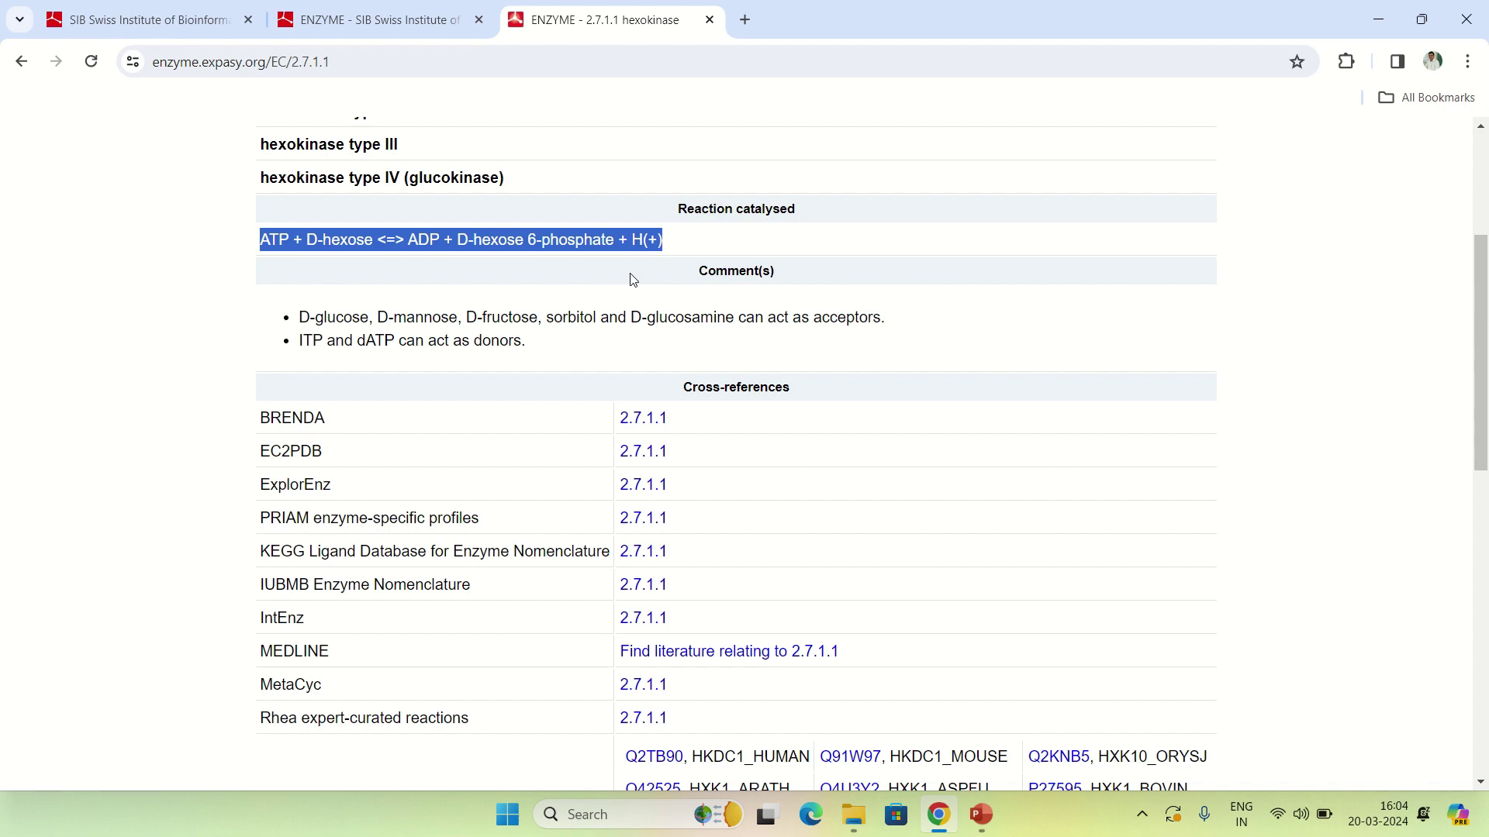
scroll(494, 311, "down", 1)
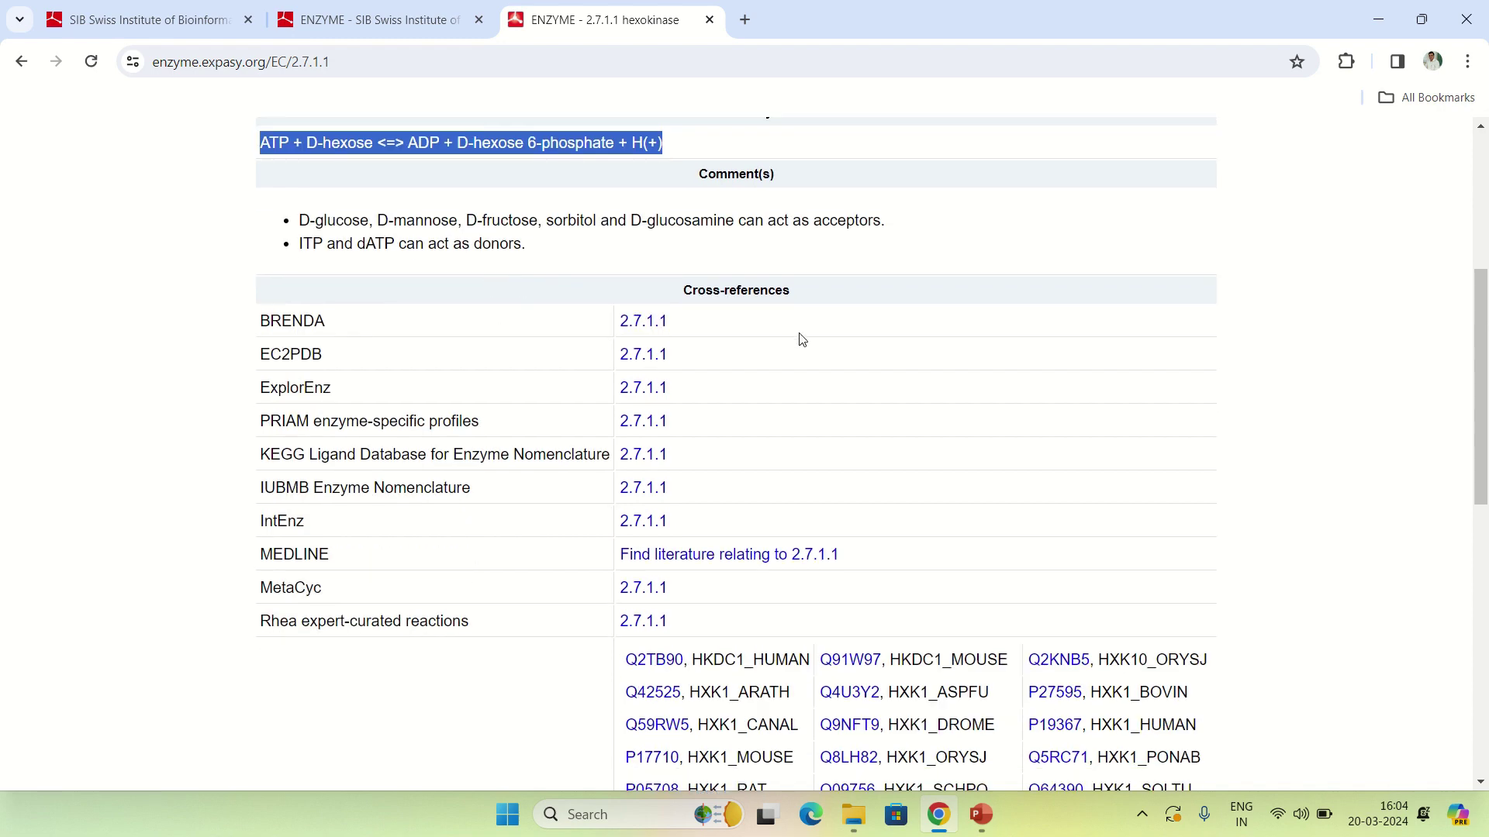
scroll(801, 339, "down", 5)
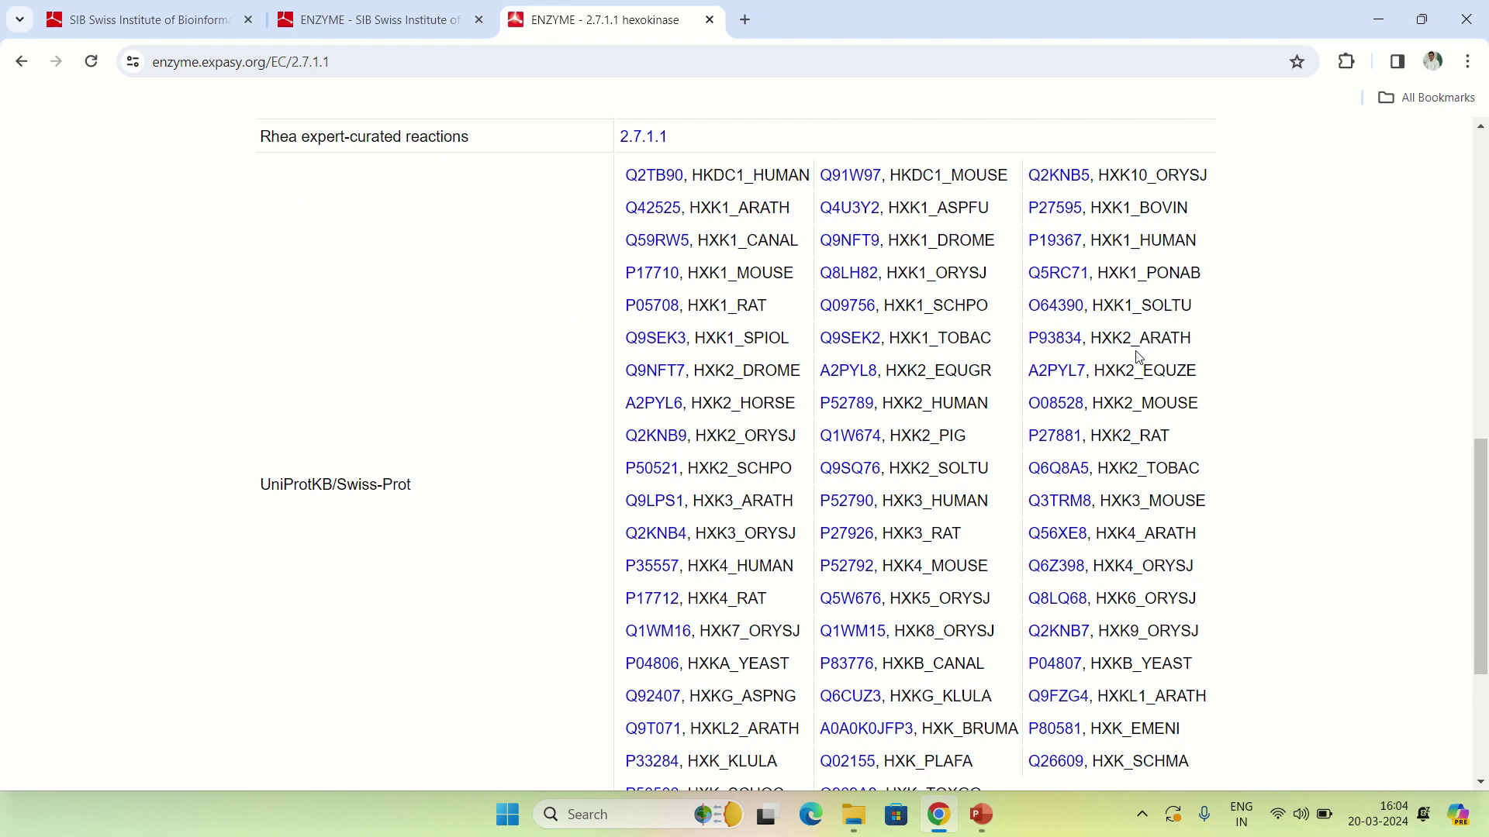
scroll(1115, 351, "down", 3)
scroll(1142, 345, "up", 15)
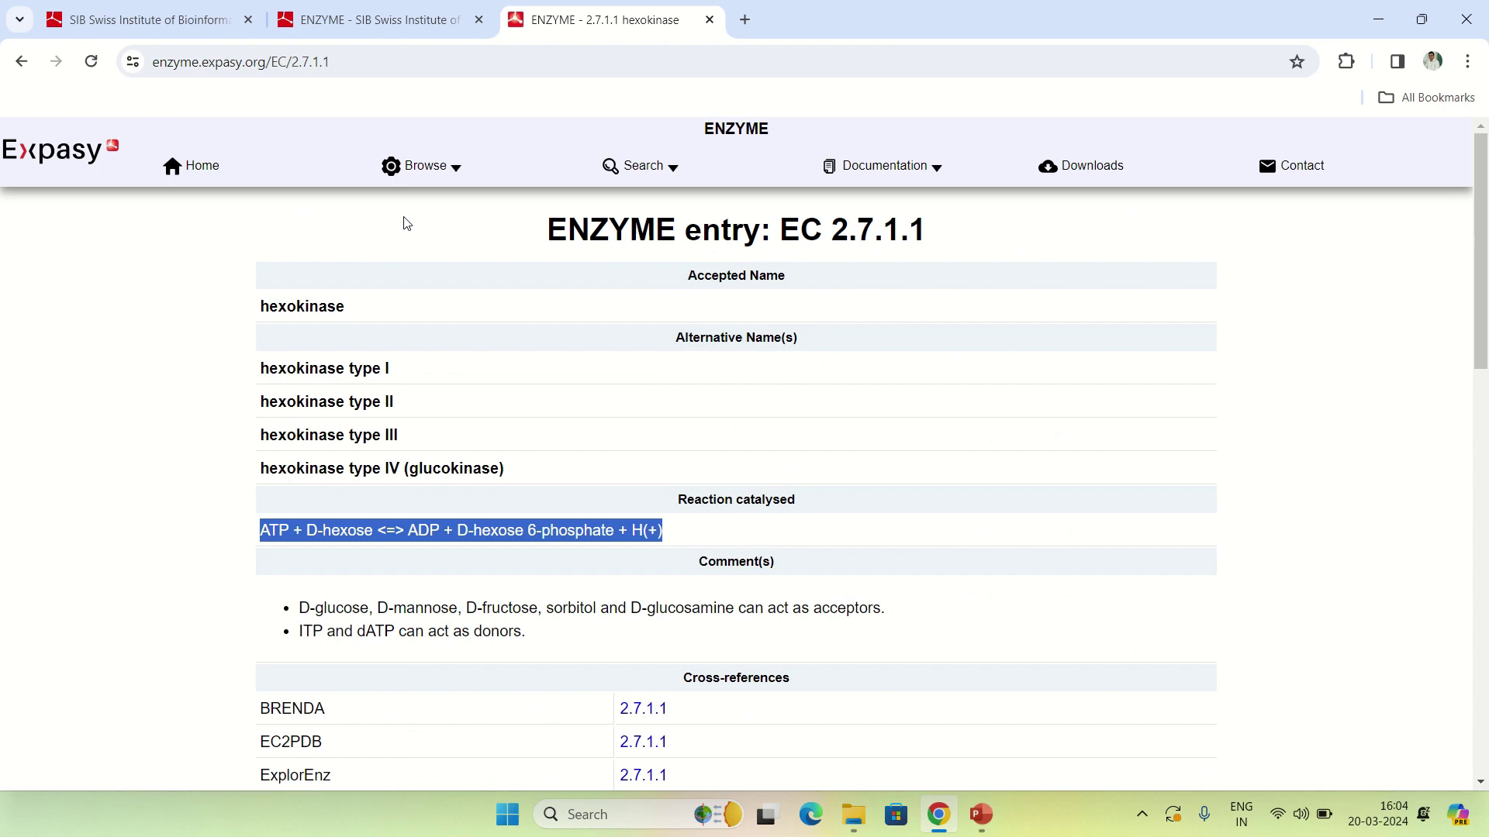
Go back twice to the ENZYME home page and open the search by chemical compound
left_click(21, 62)
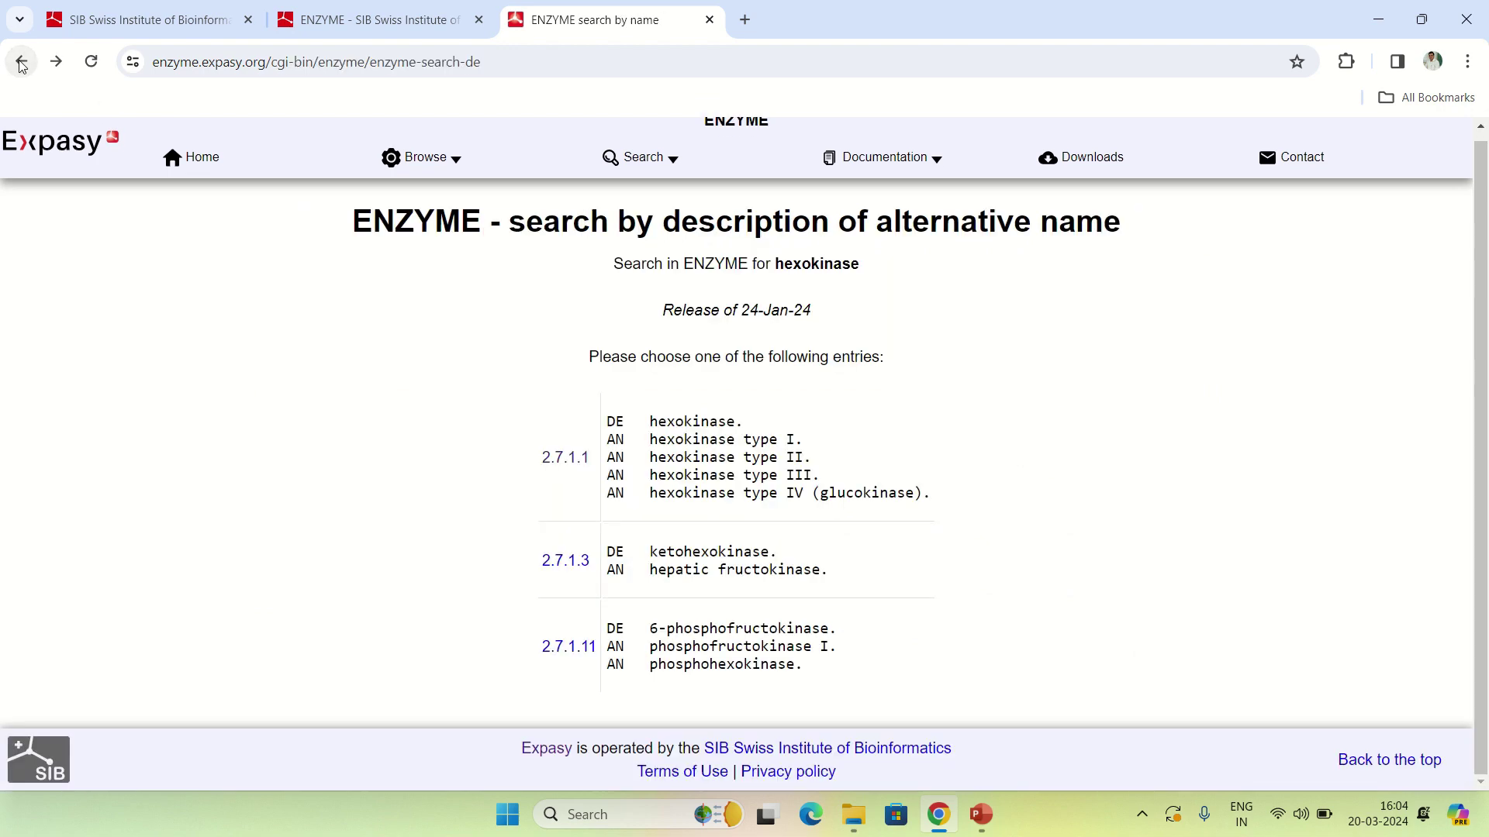
left_click(21, 62)
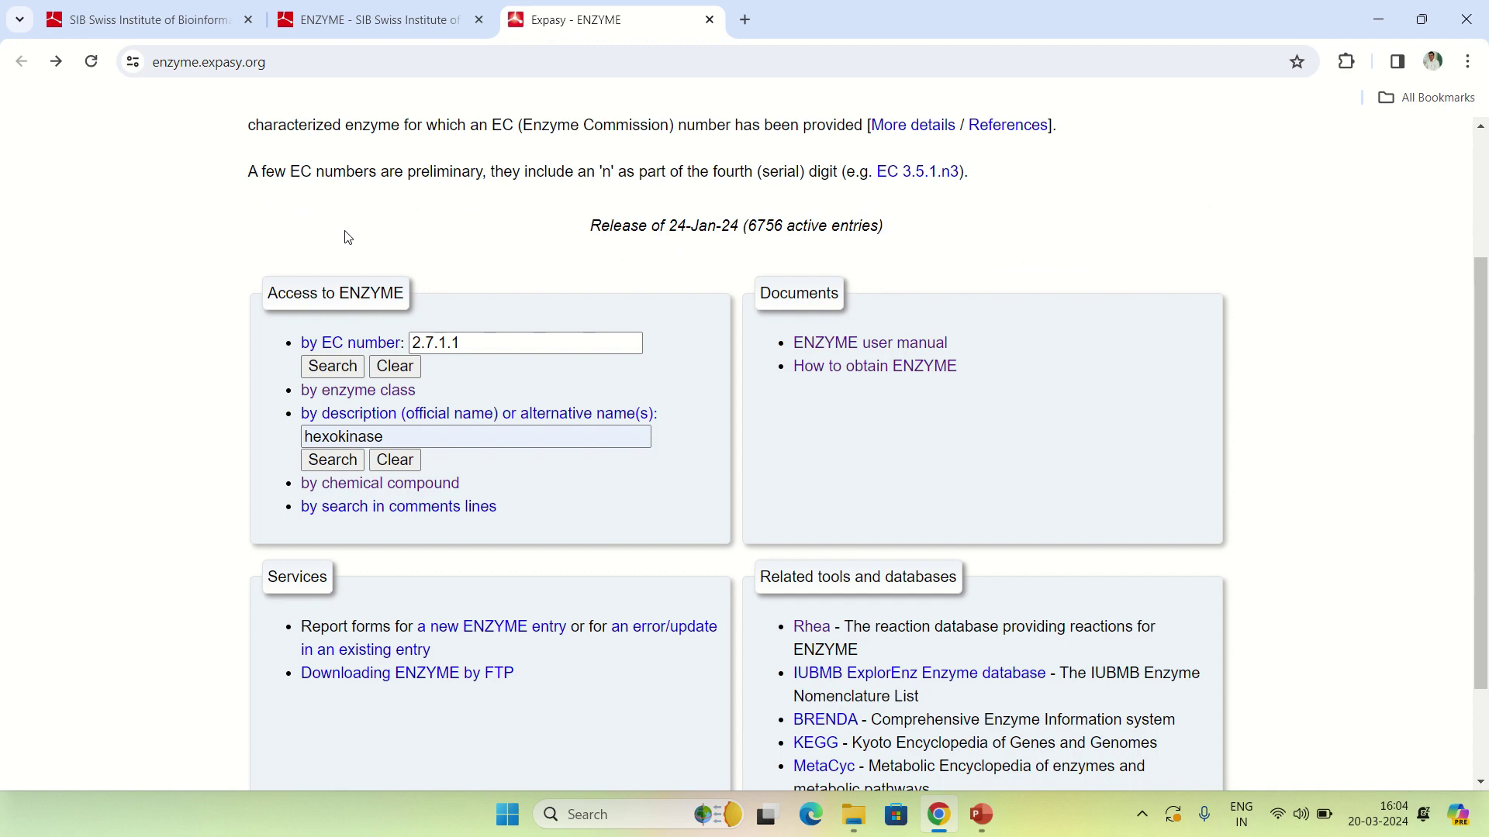
scroll(557, 247, "down", 1)
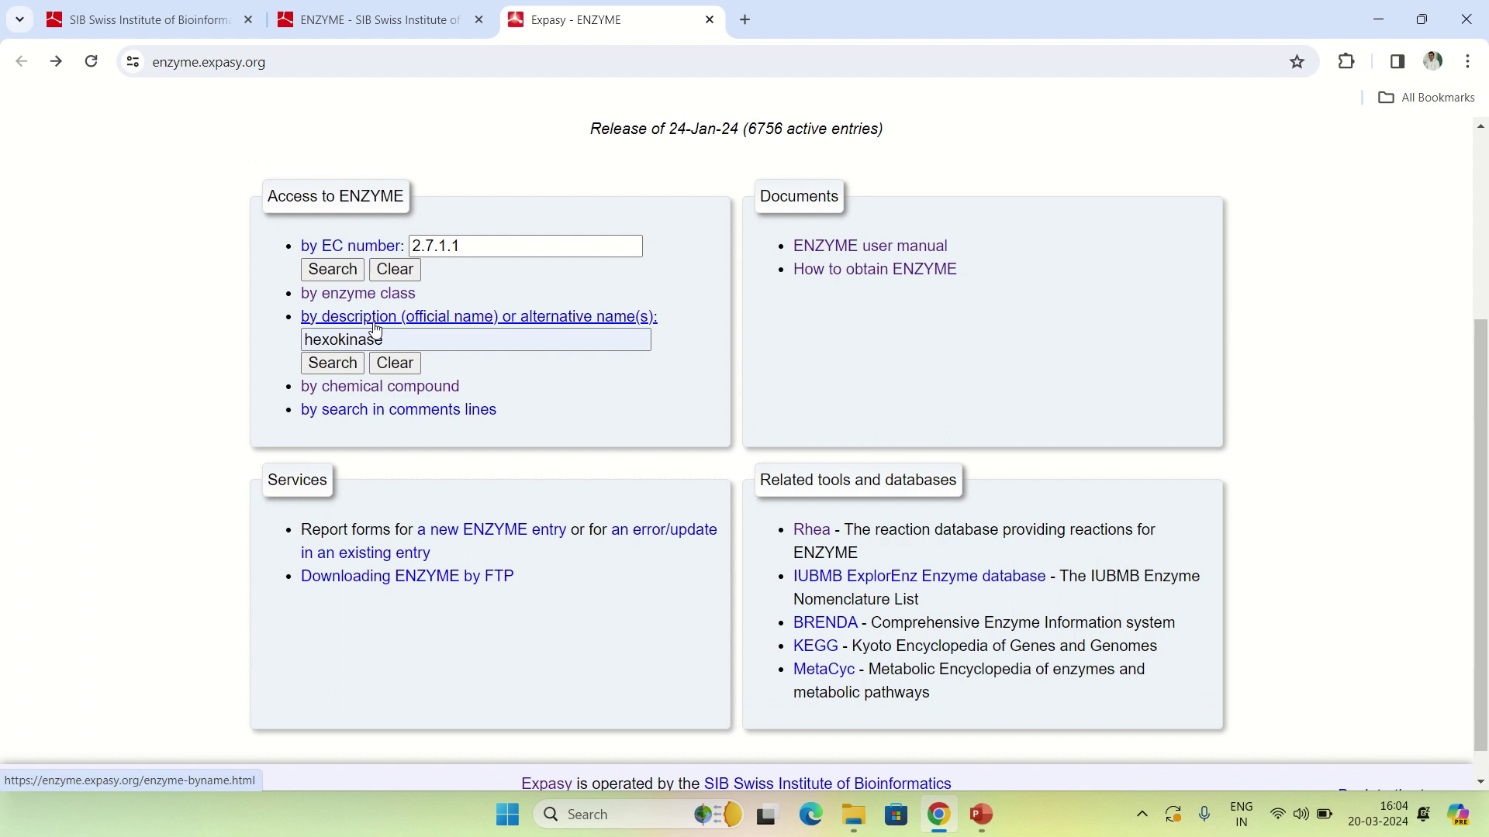
left_click(424, 397)
Run a chemical compound search for 'glucose'
left_click(629, 296)
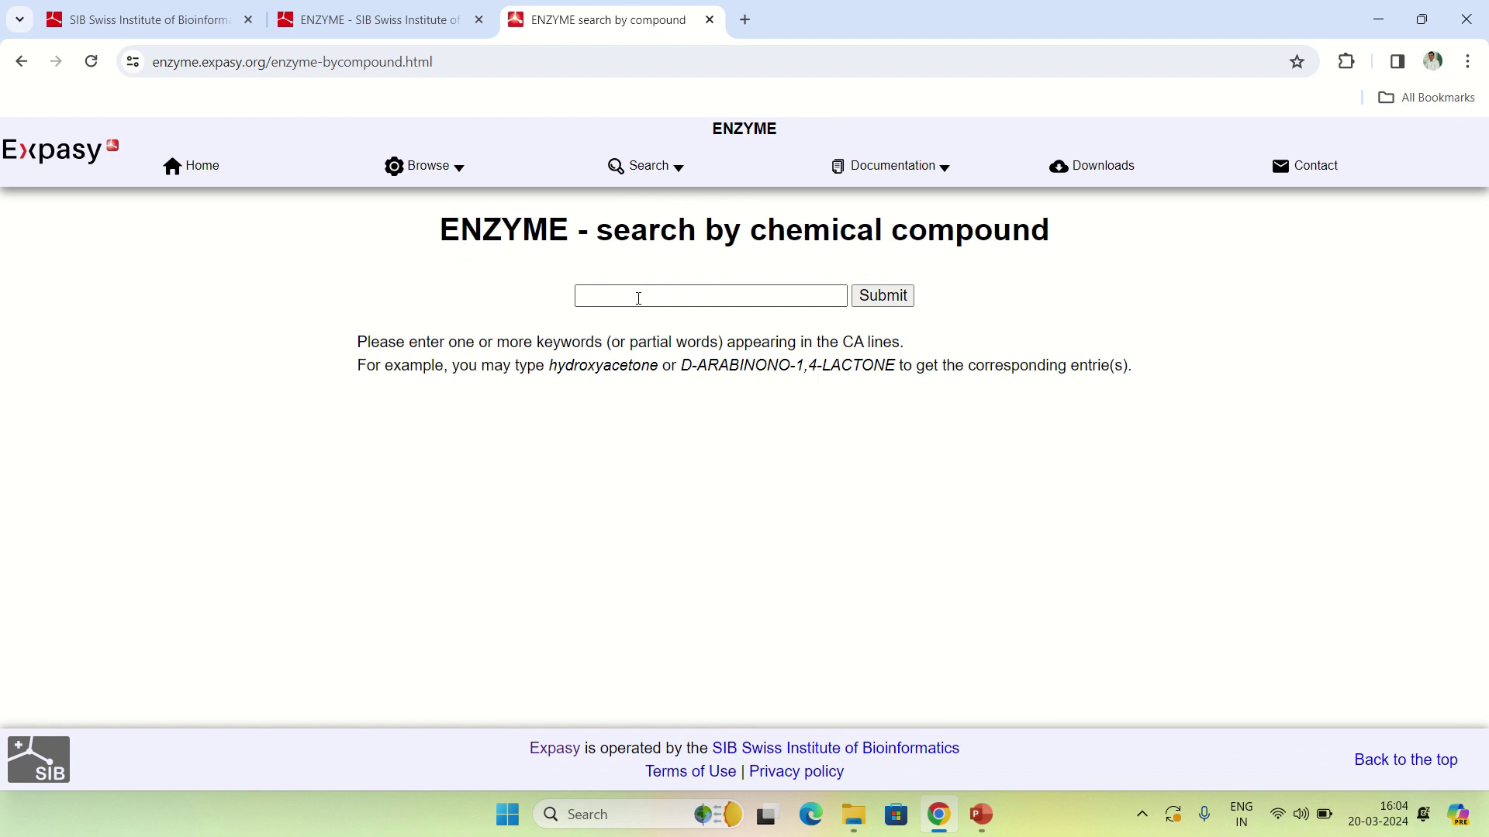
left_click(638, 299)
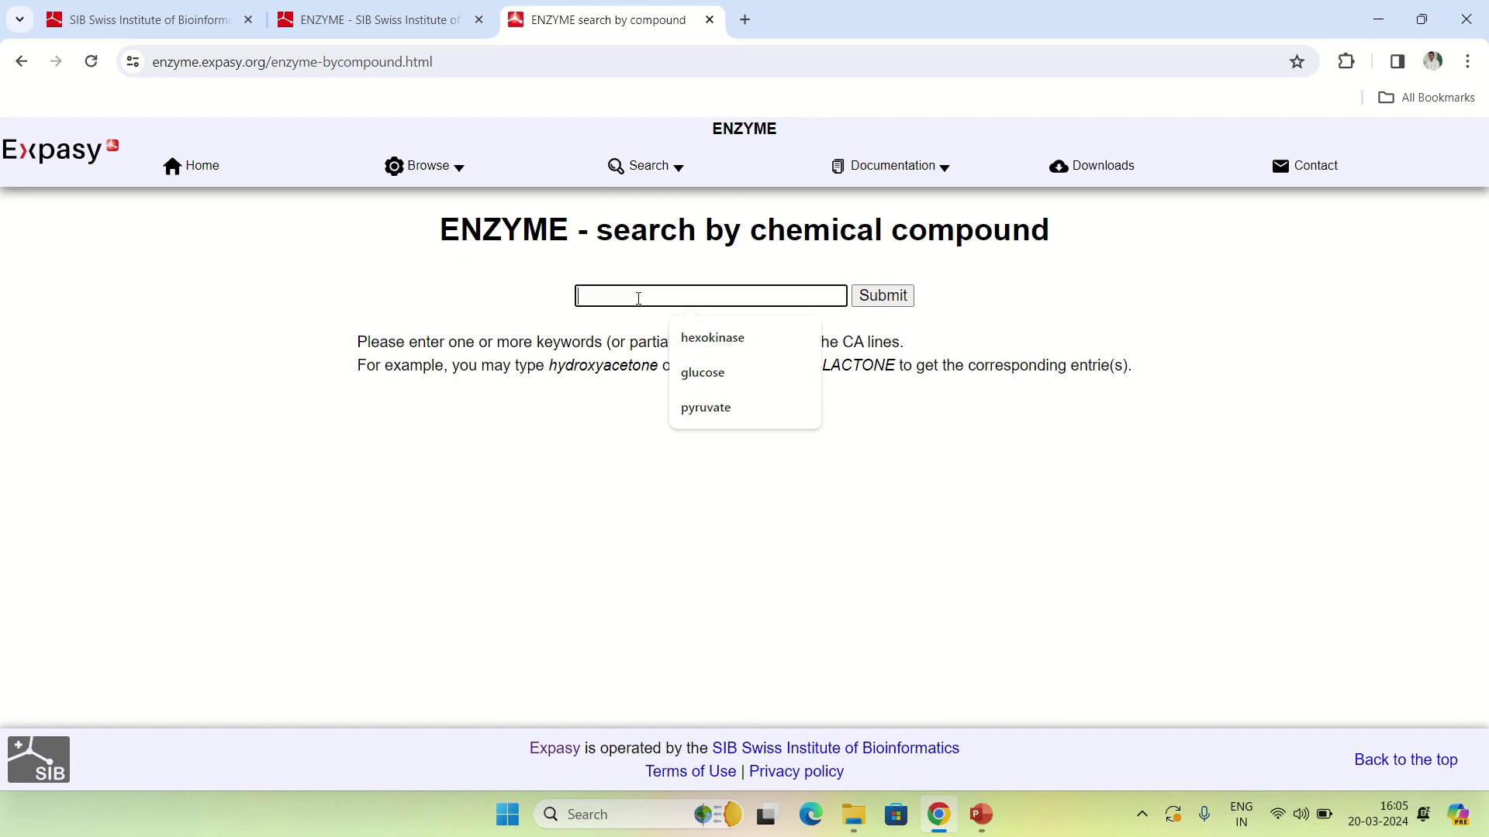
left_click(700, 385)
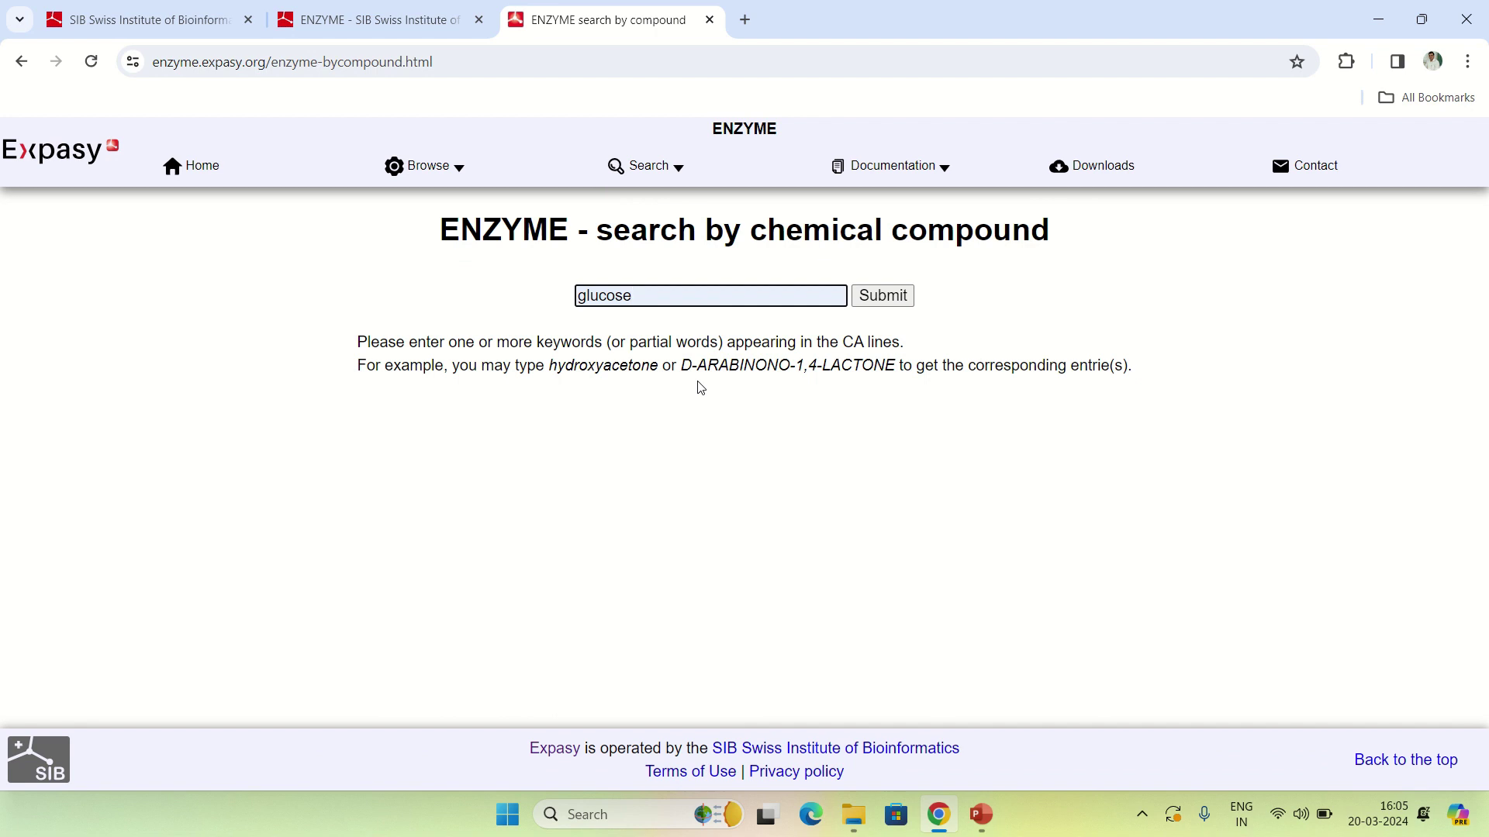
left_click(886, 300)
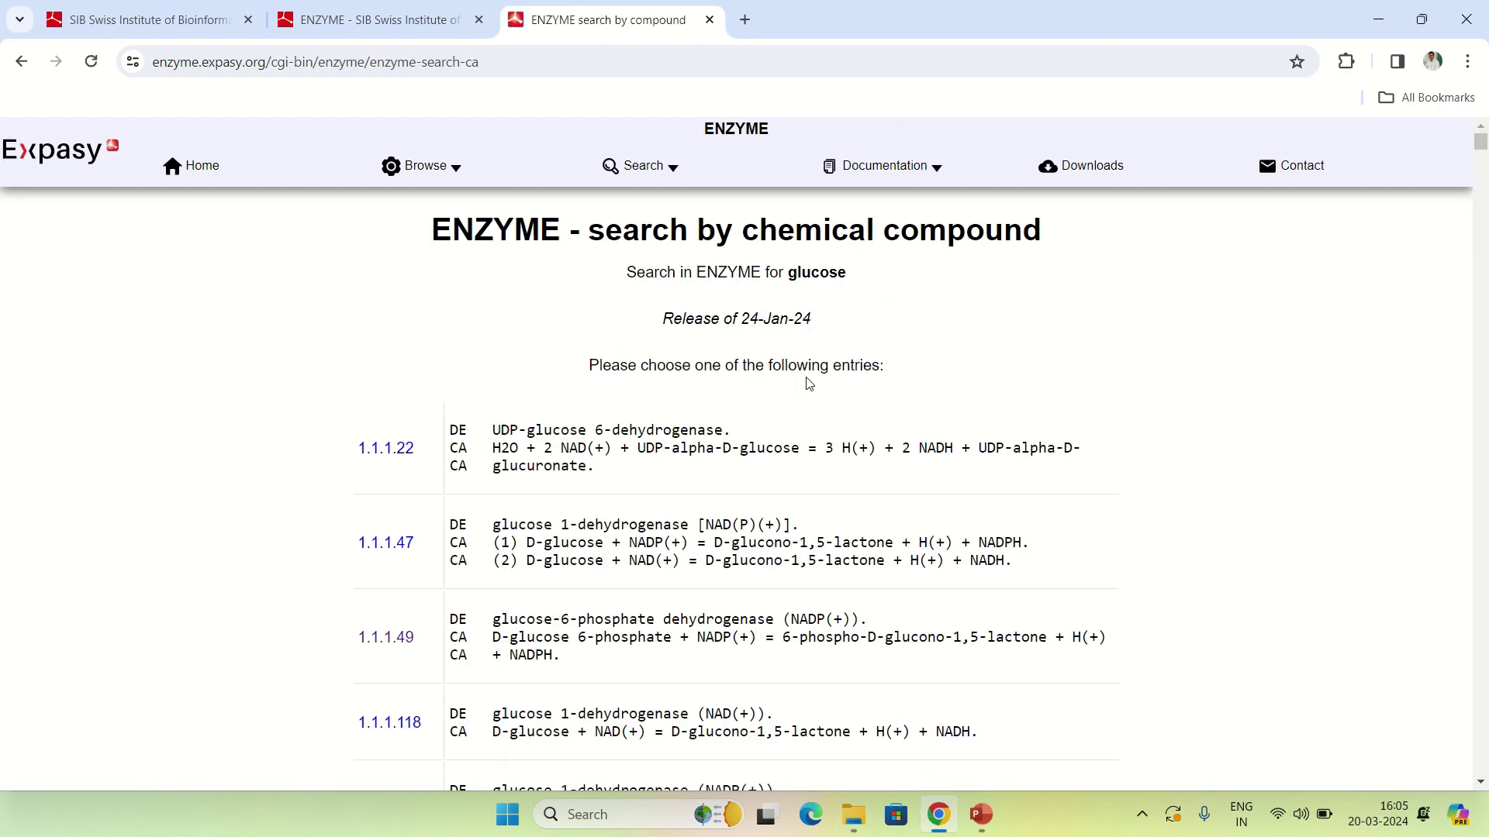
Highlight the UDP-glucose 6-dehydrogenase and glucose 1-dehydrogenase (1.1.1.47) names, then clear the marking
scroll(697, 408, "down", 1)
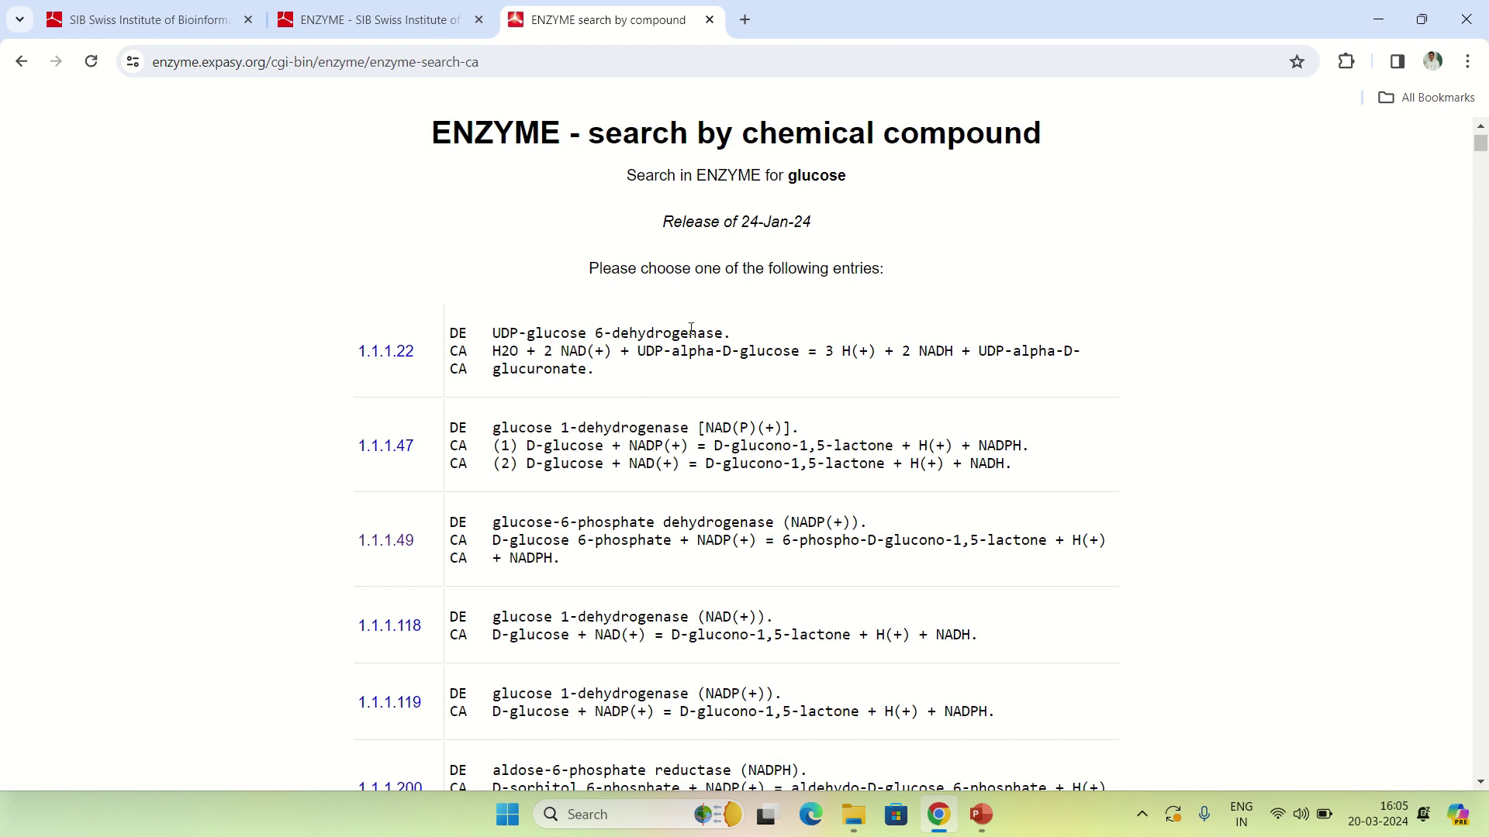
left_click_drag(493, 334, 735, 332)
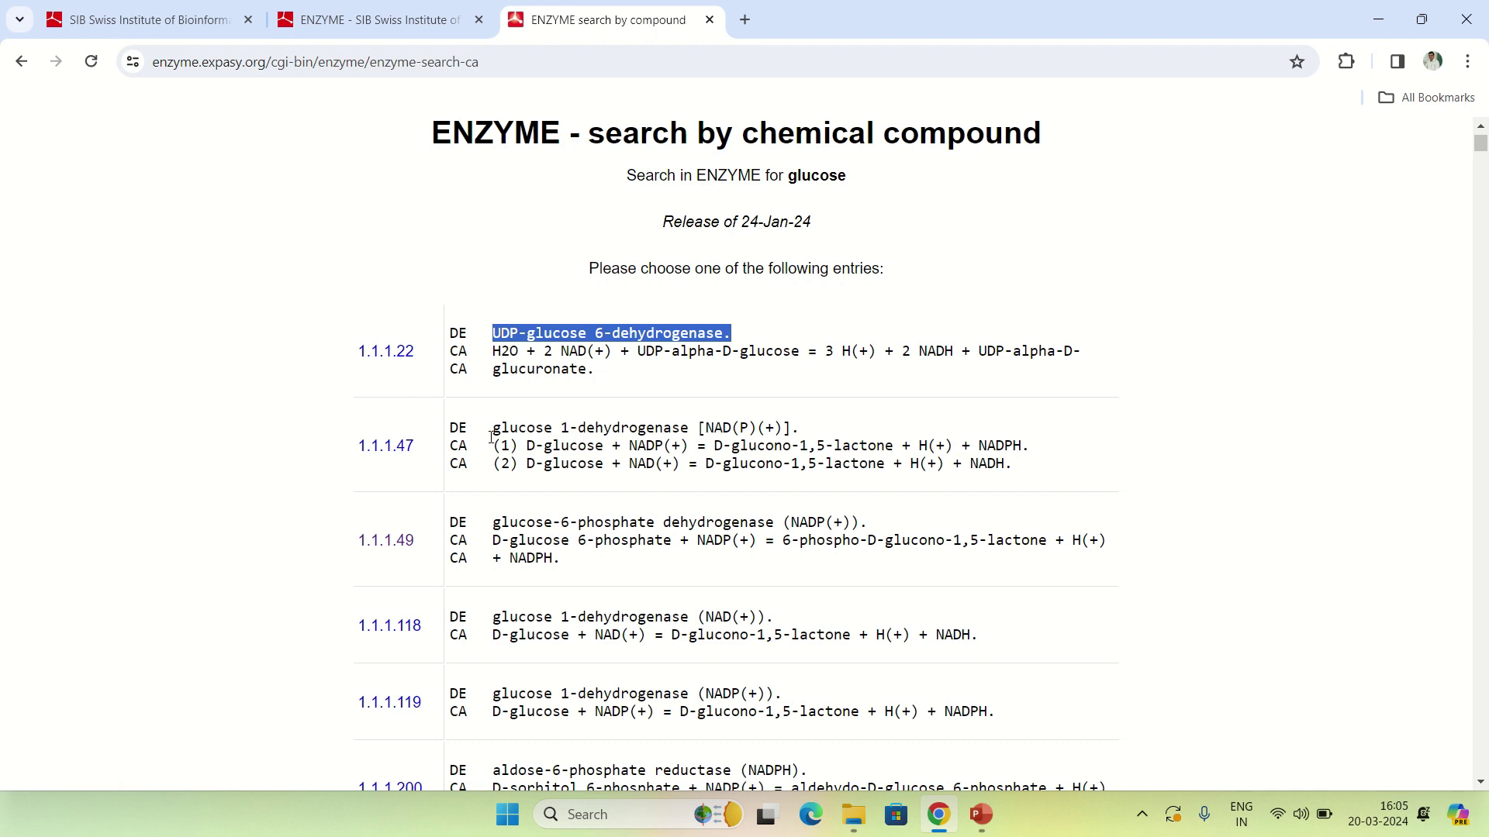
left_click_drag(492, 432, 683, 434)
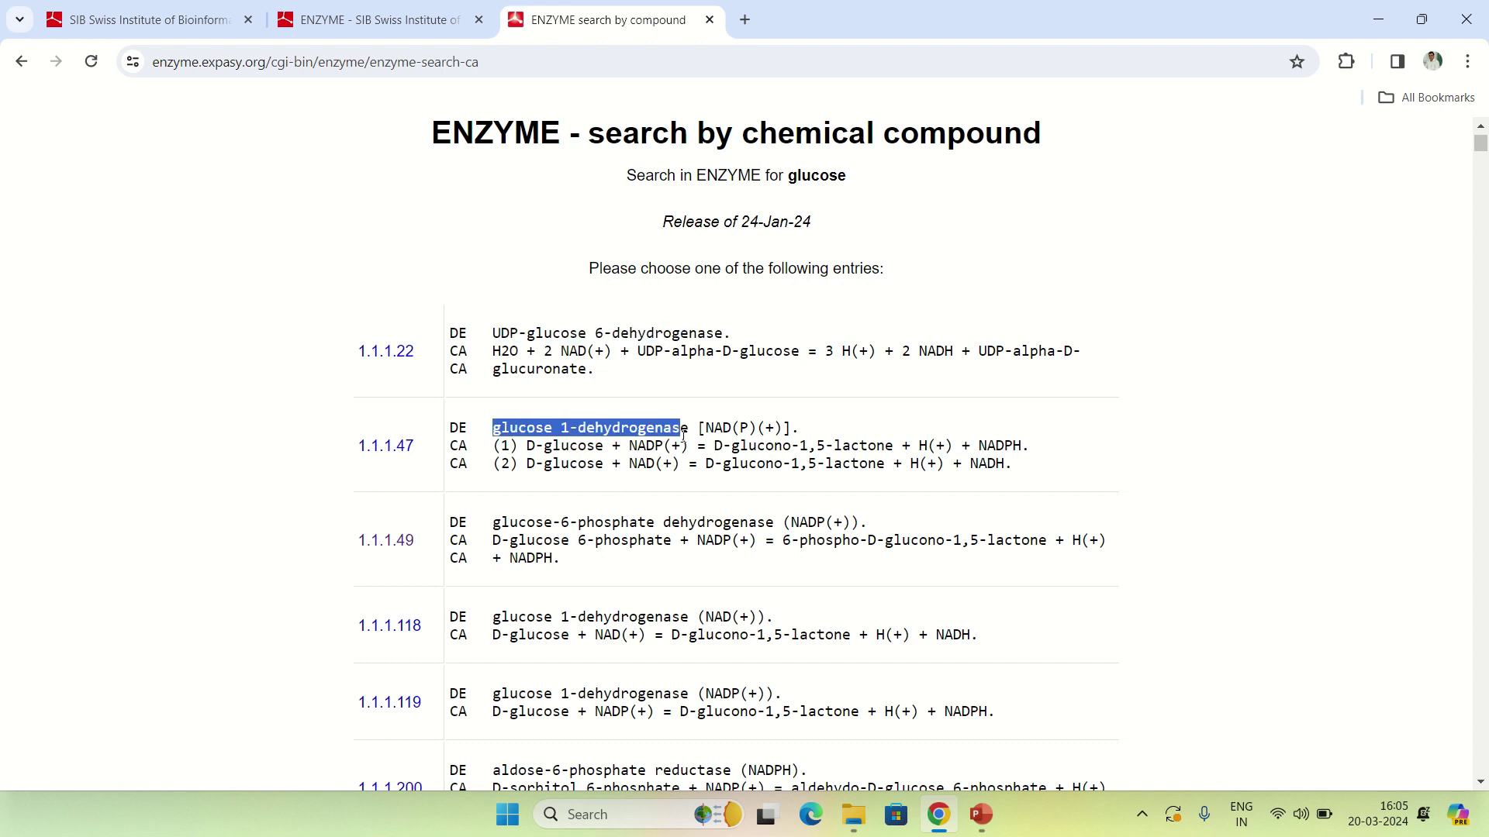
scroll(652, 500, "down", 1)
left_click(694, 414)
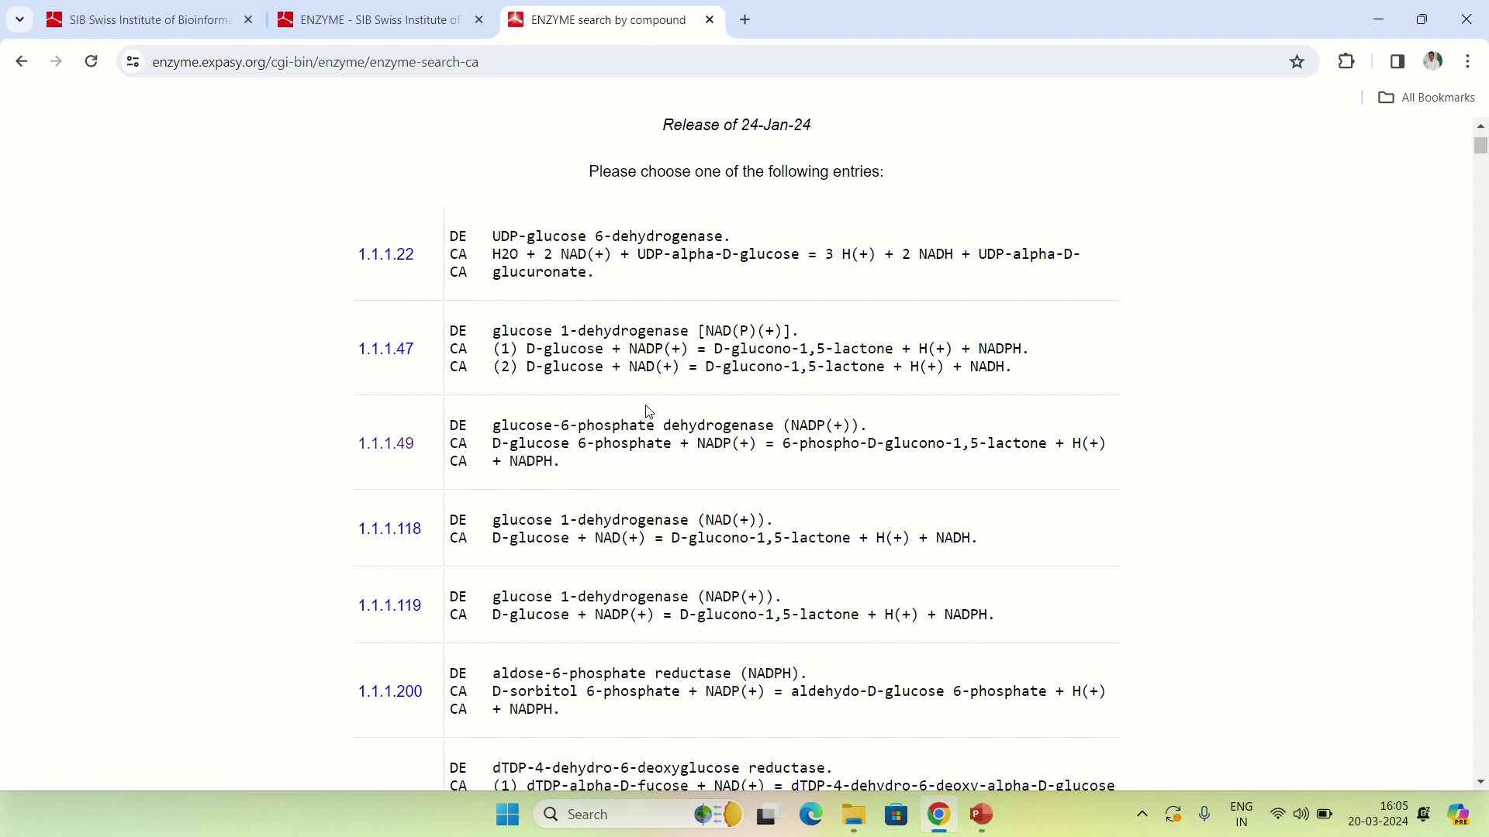
Scroll through the remaining glucose results past 2.1.1.235 and back up
scroll(649, 411, "down", 6)
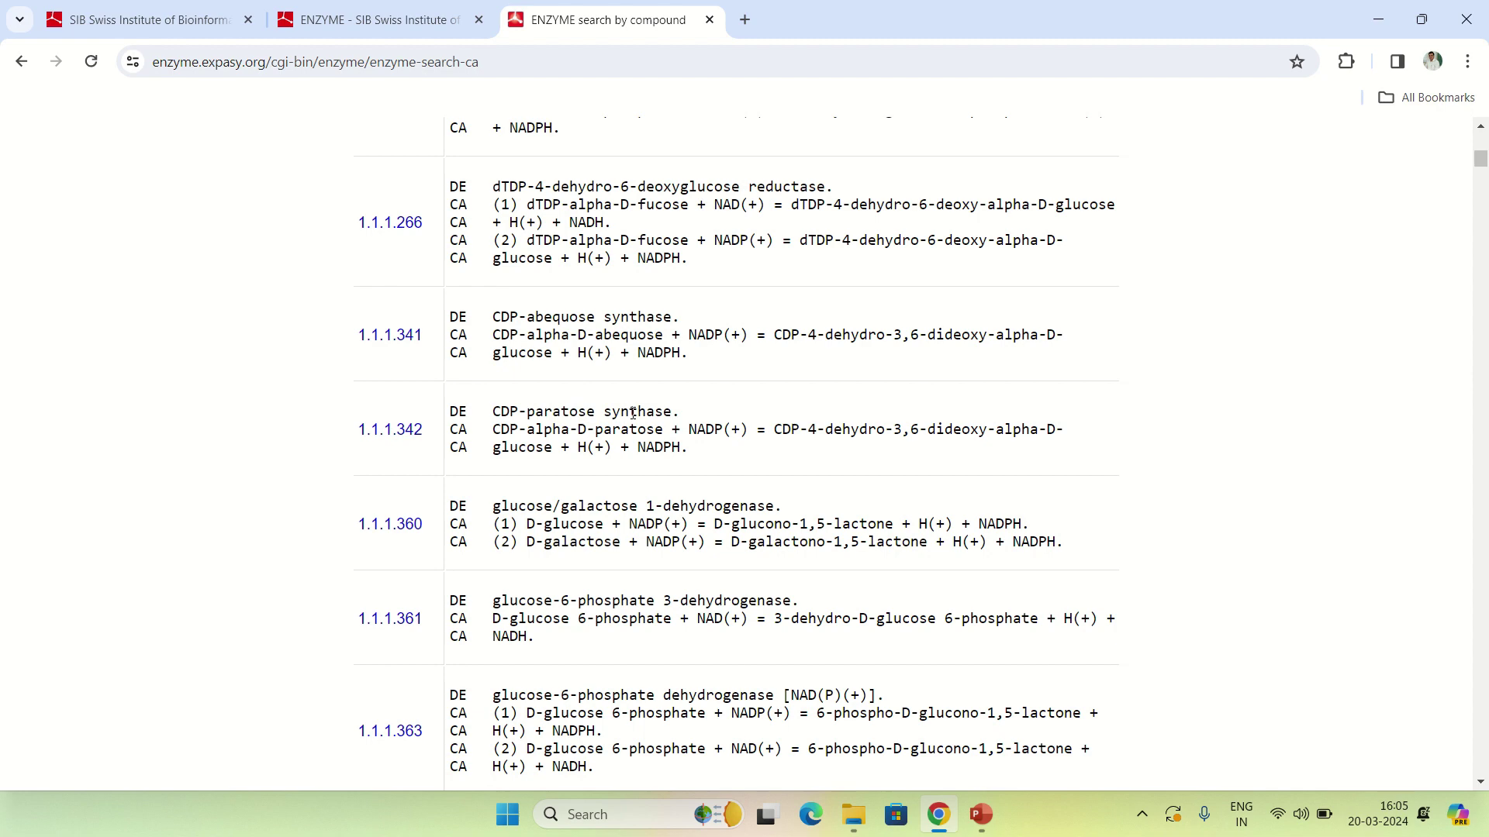
scroll(633, 413, "down", 5)
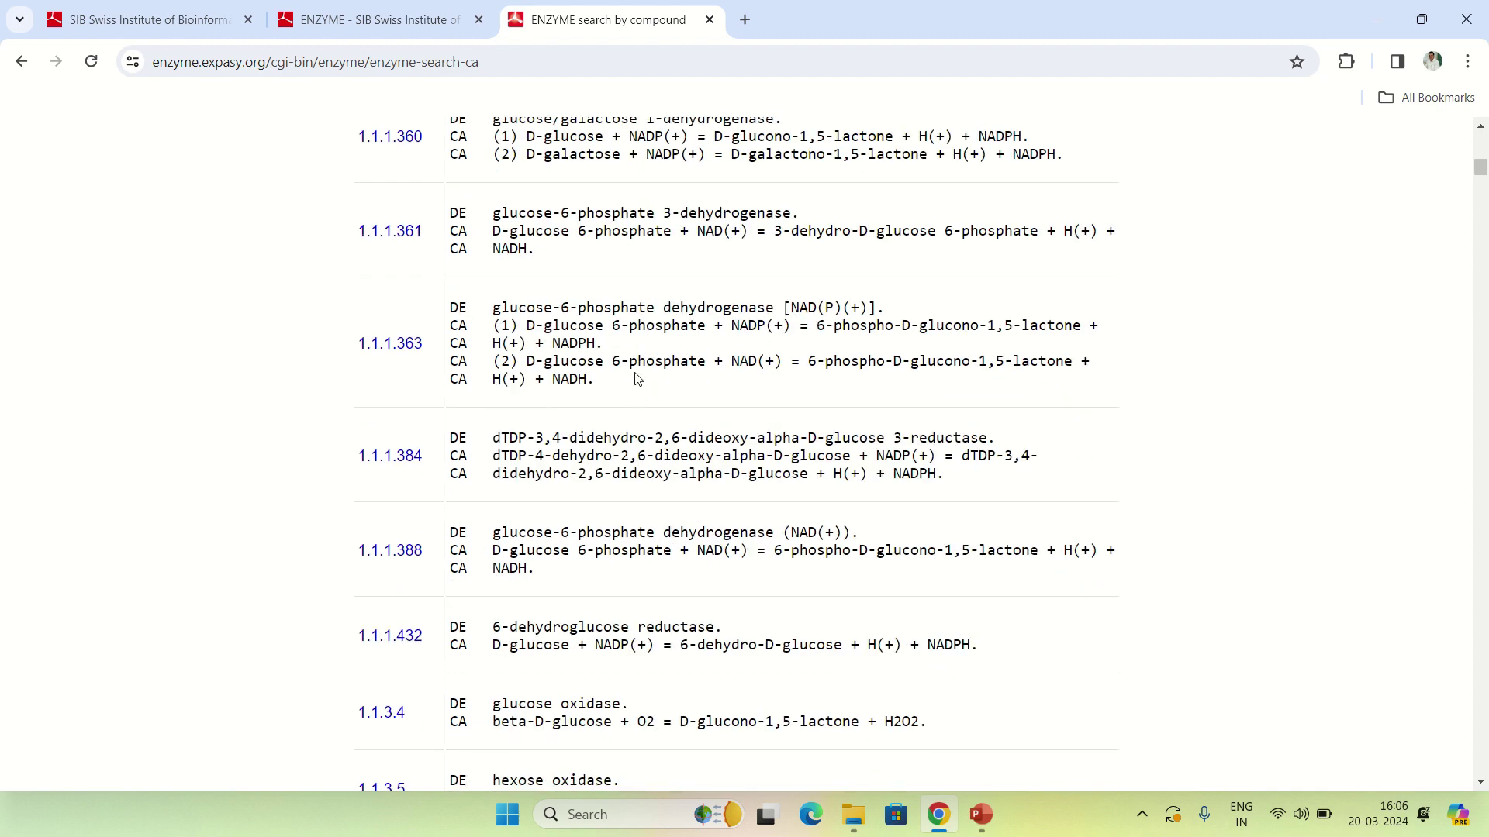
scroll(636, 378, "down", 13)
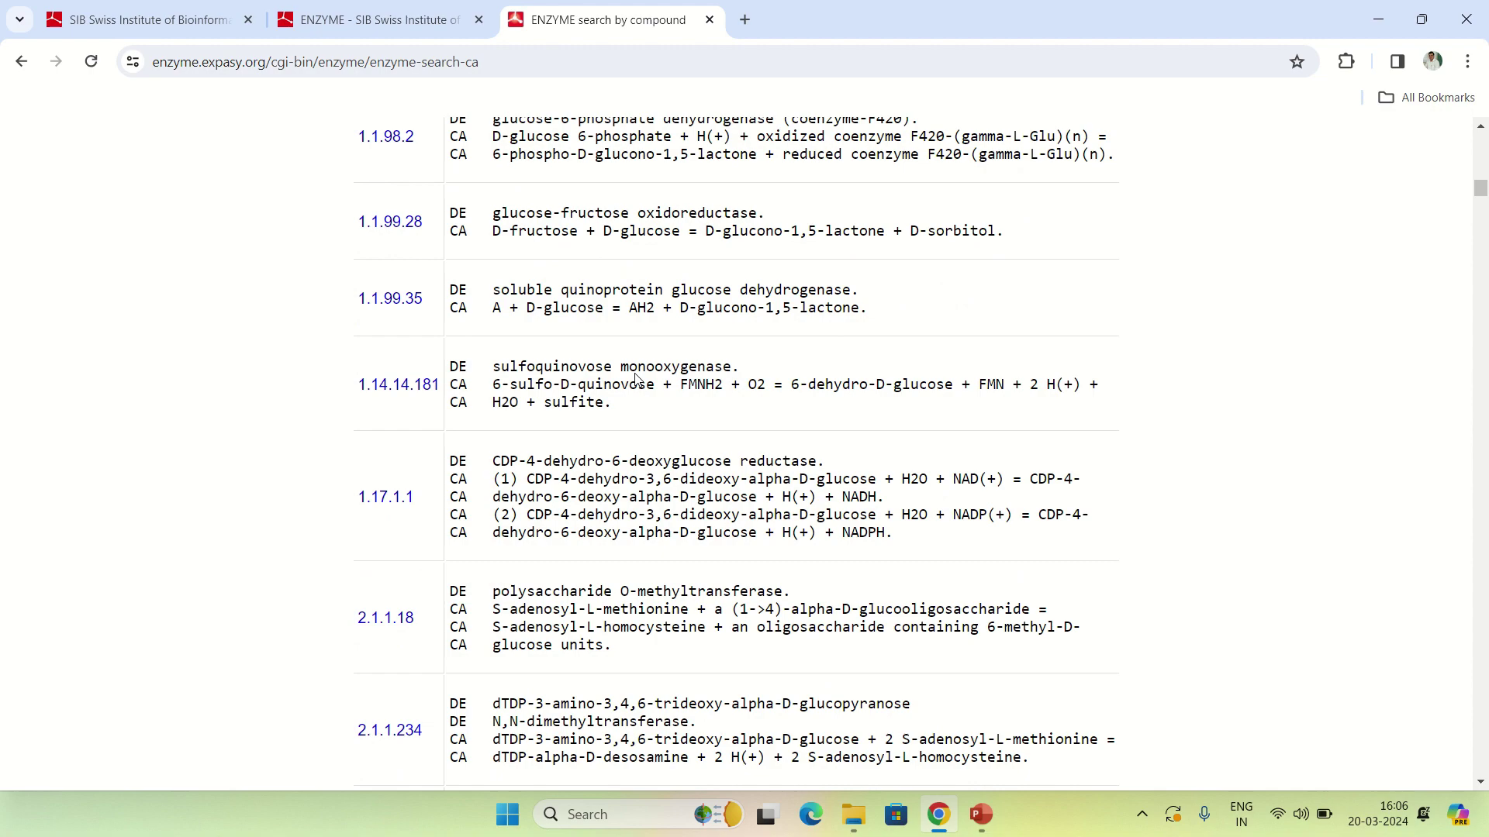
scroll(636, 373, "down", 3)
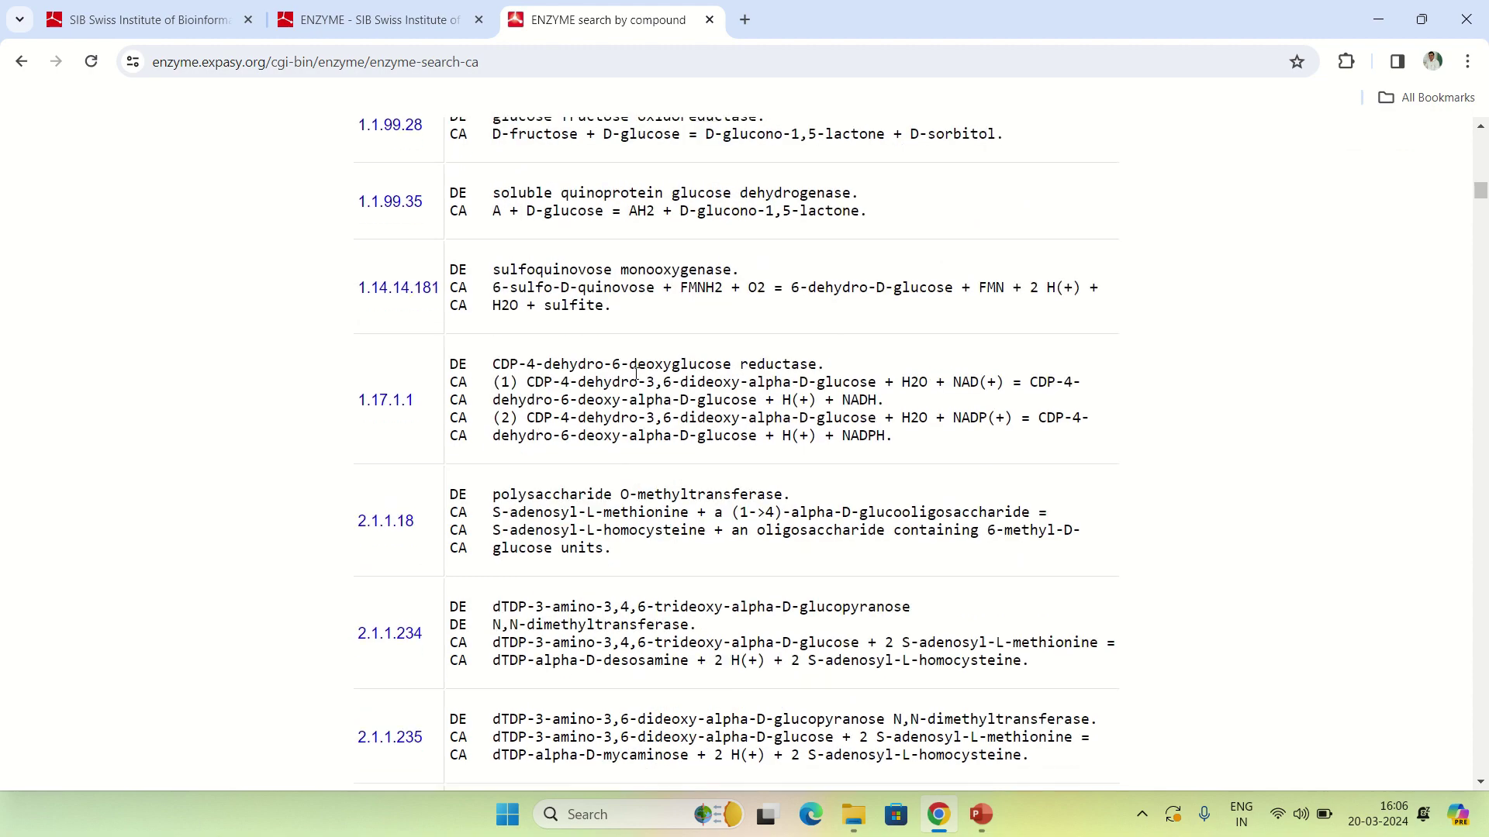
scroll(700, 379, "up", 17)
scroll(700, 379, "up", 15)
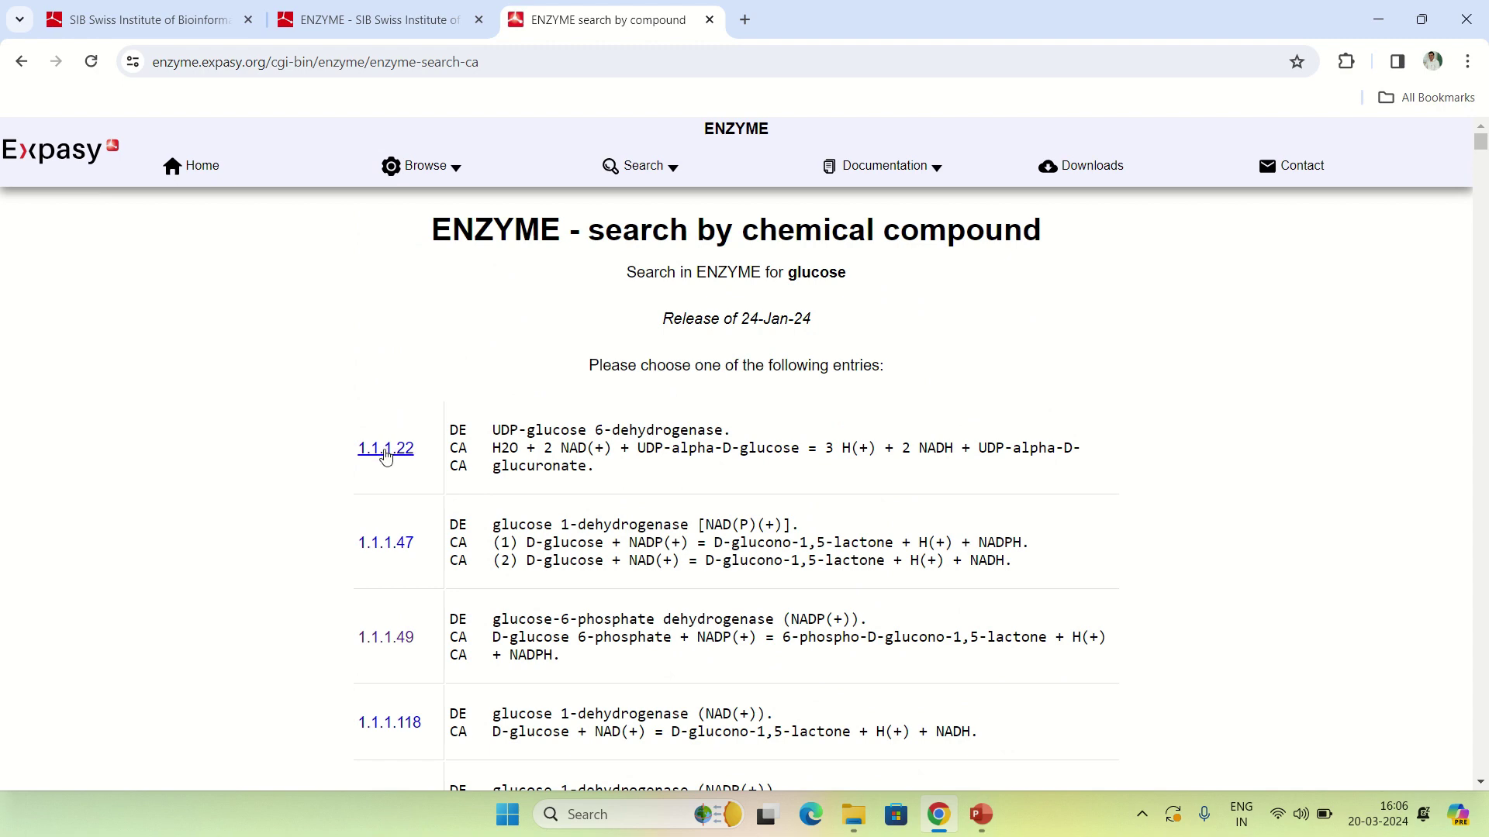
left_click(388, 447)
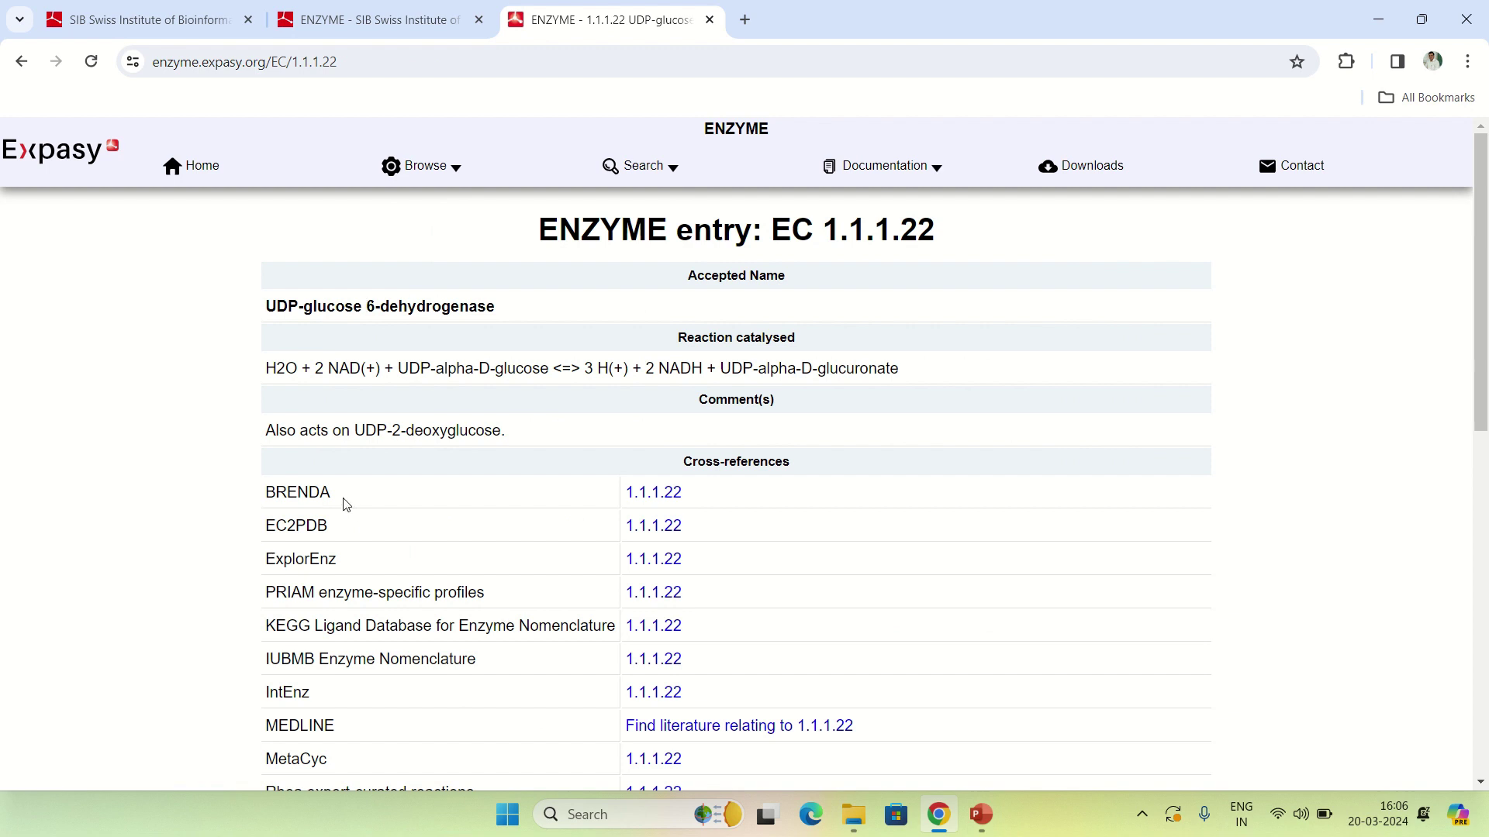
left_click_drag(260, 369, 908, 366)
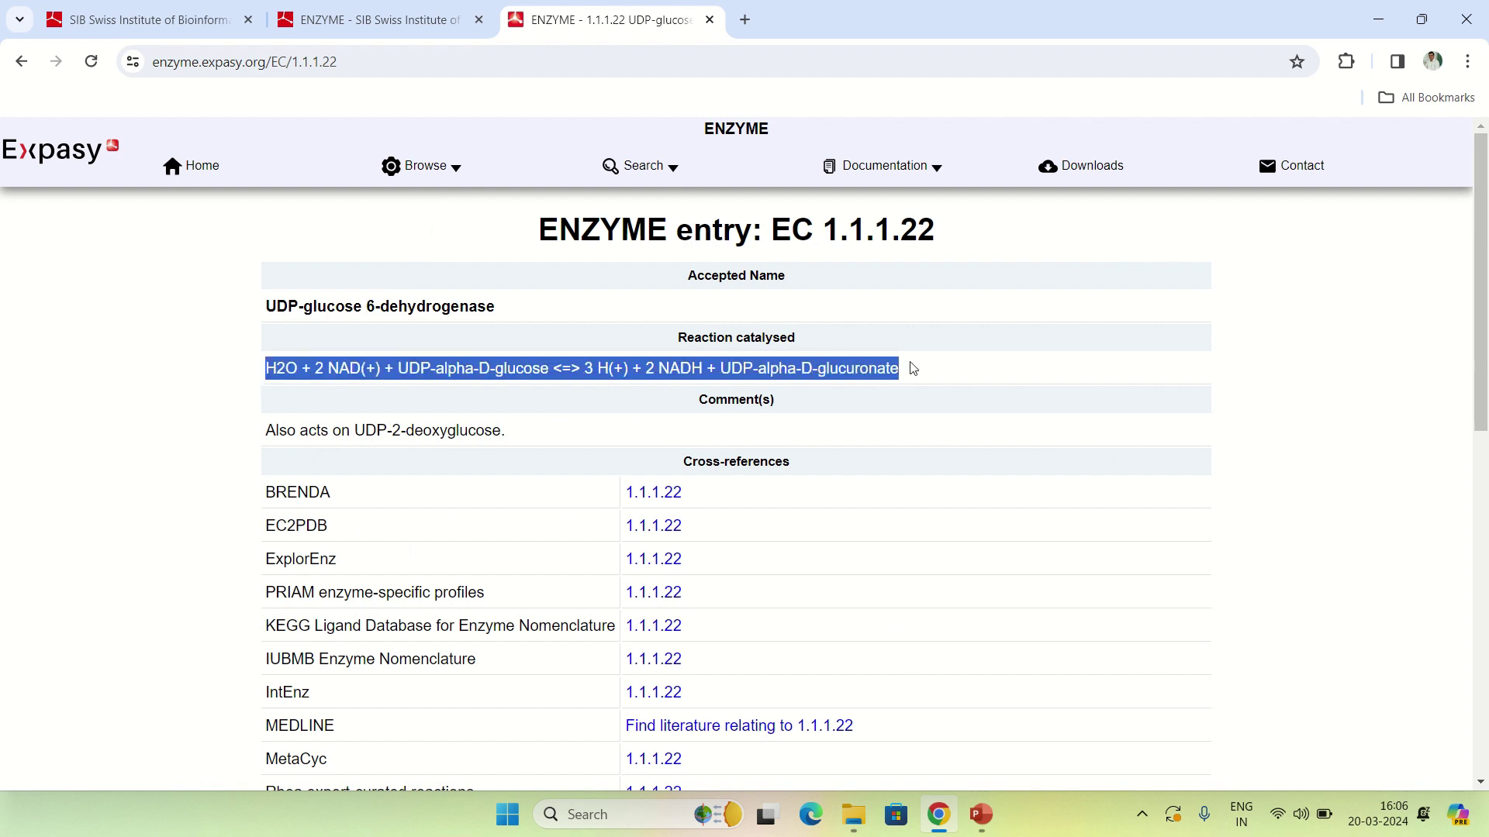
left_click(893, 427)
scroll(892, 434, "down", 15)
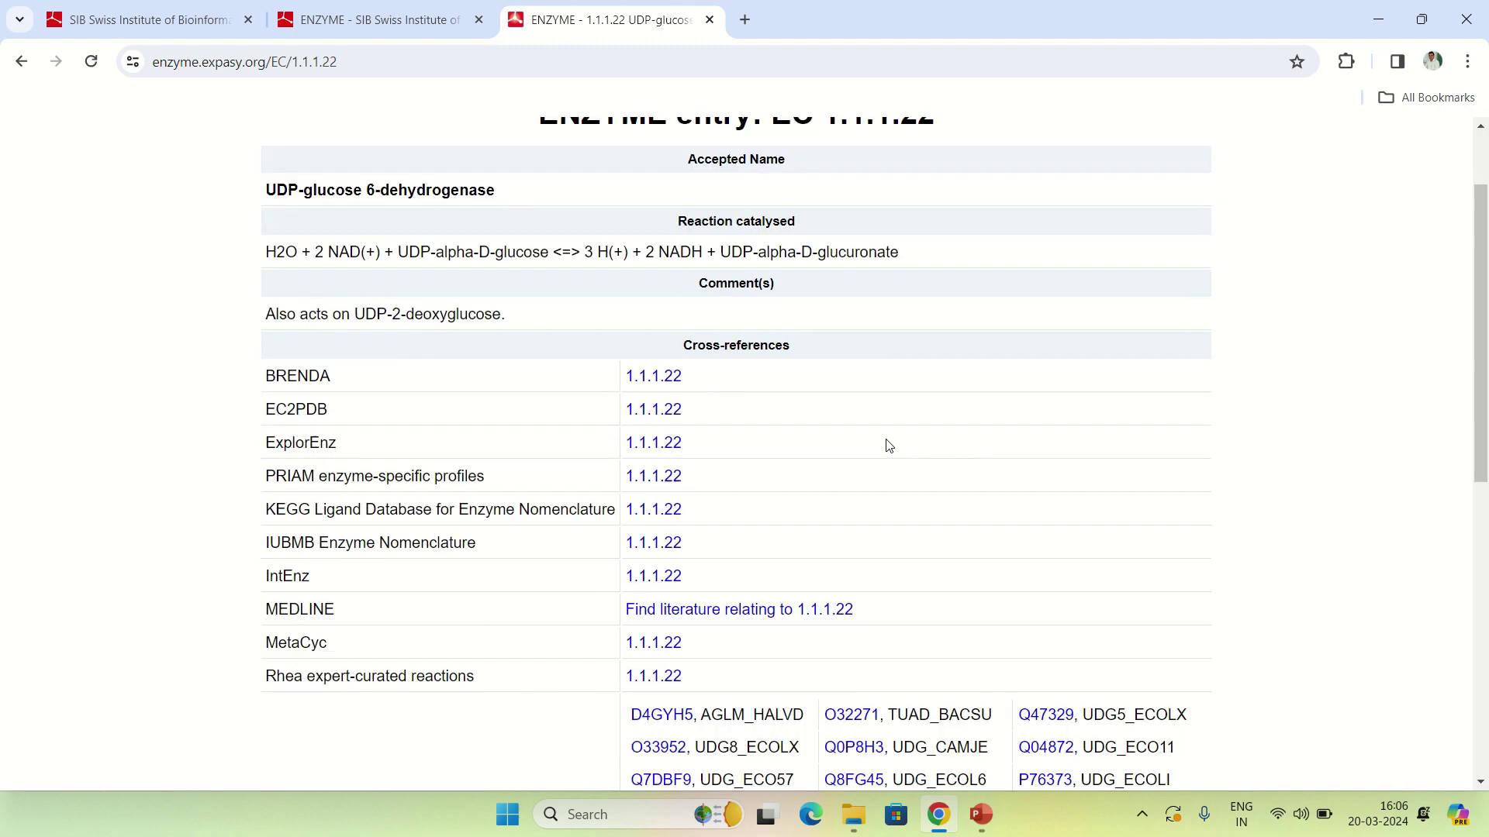
scroll(900, 512, "up", 15)
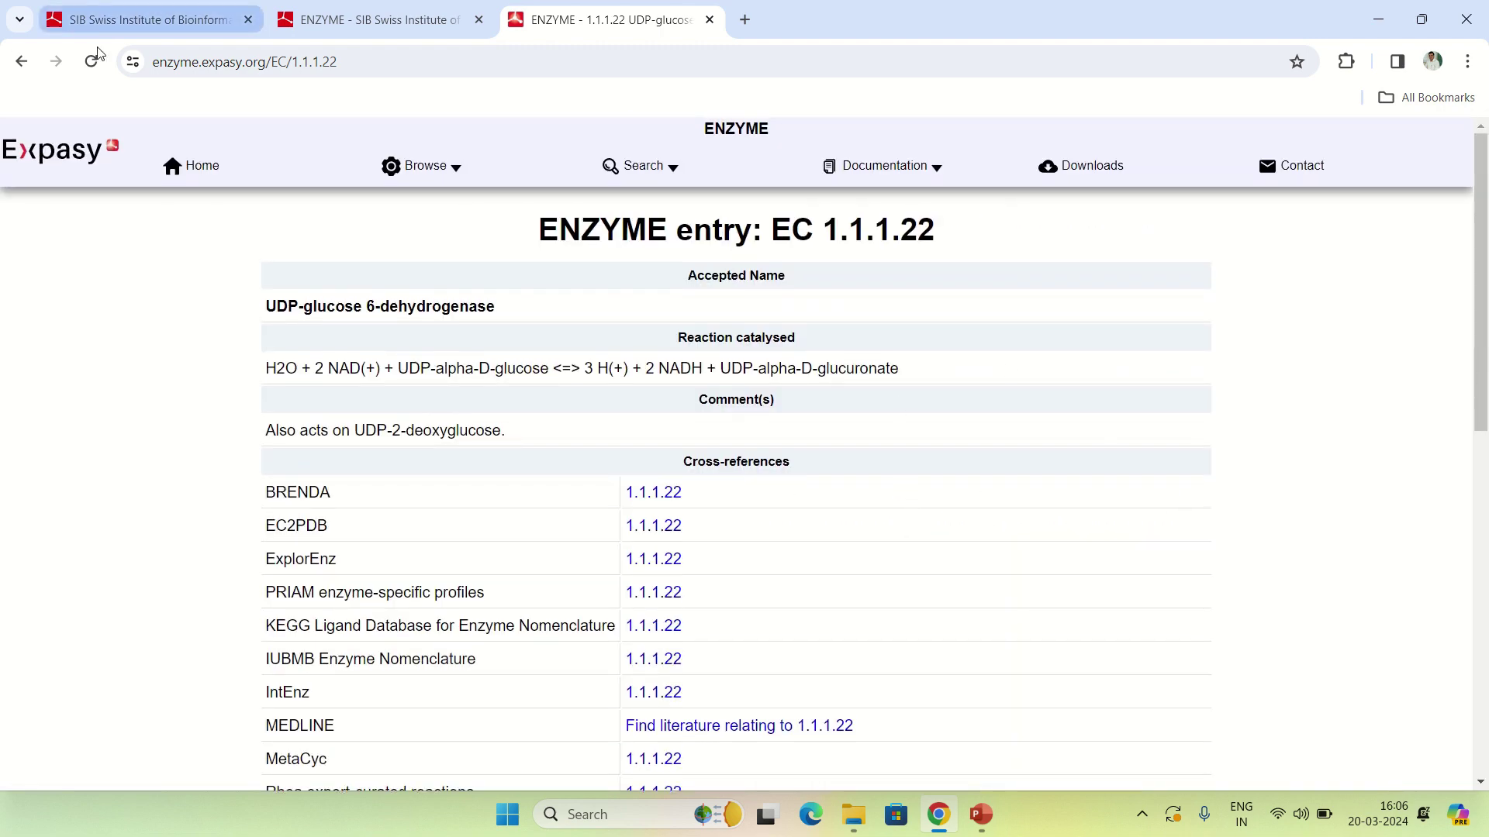
left_click(23, 62)
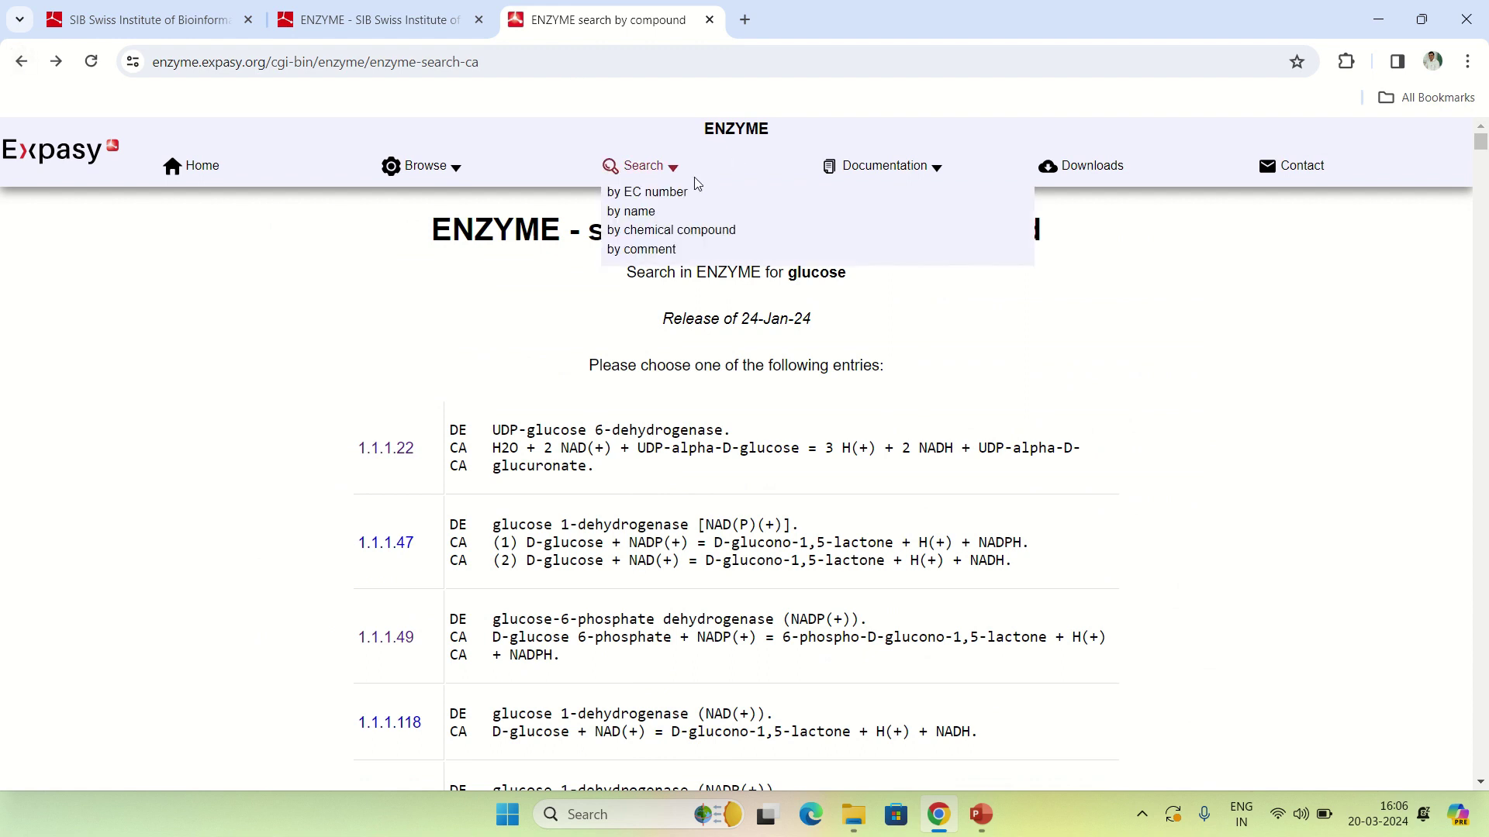
left_click_drag(749, 229, 1060, 232)
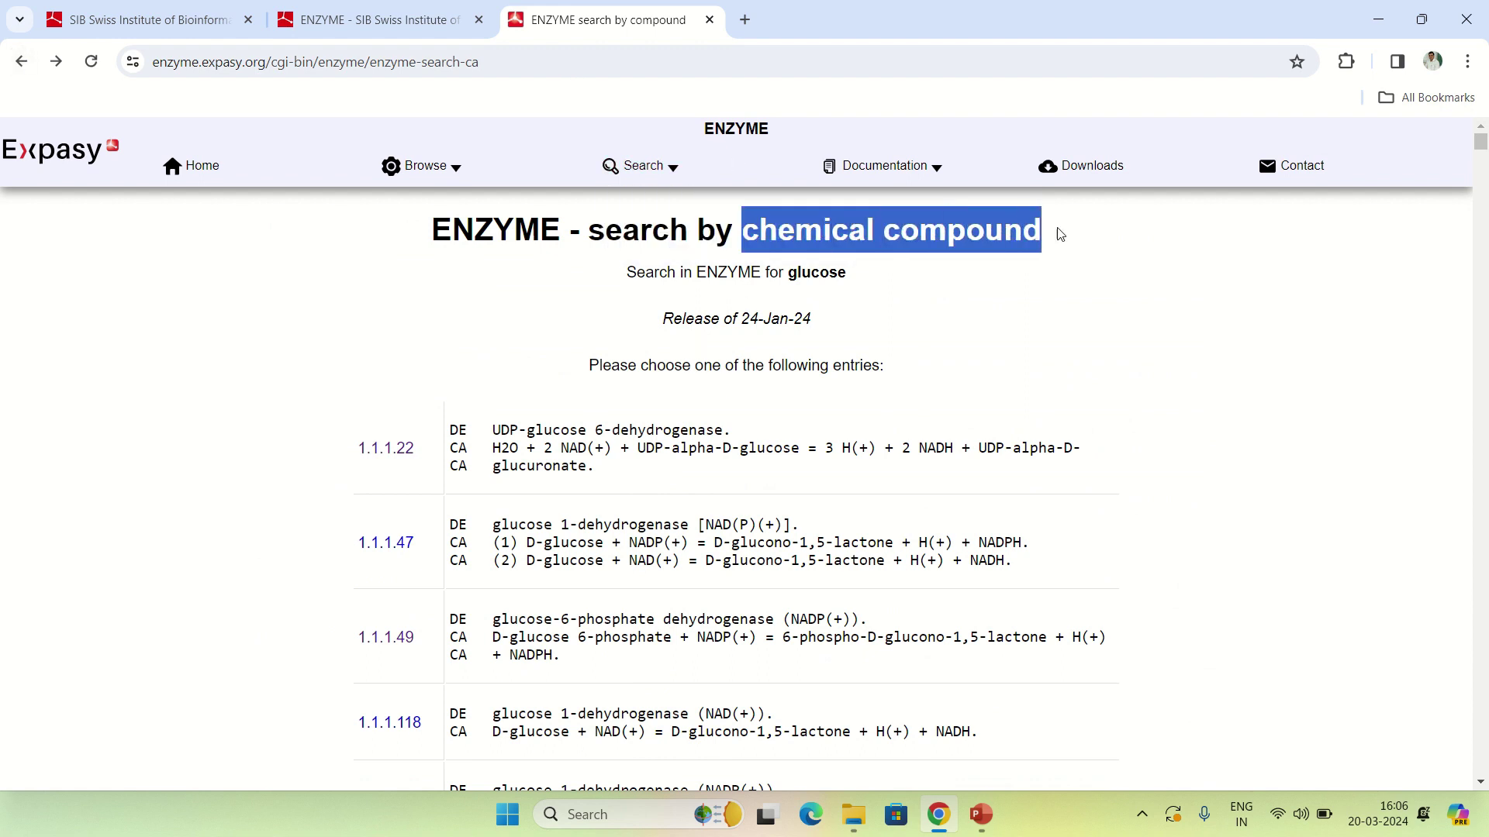
Navigate back past the compound form, checking the page history, to the ENZYME home page
left_click(25, 68)
right_click(26, 68)
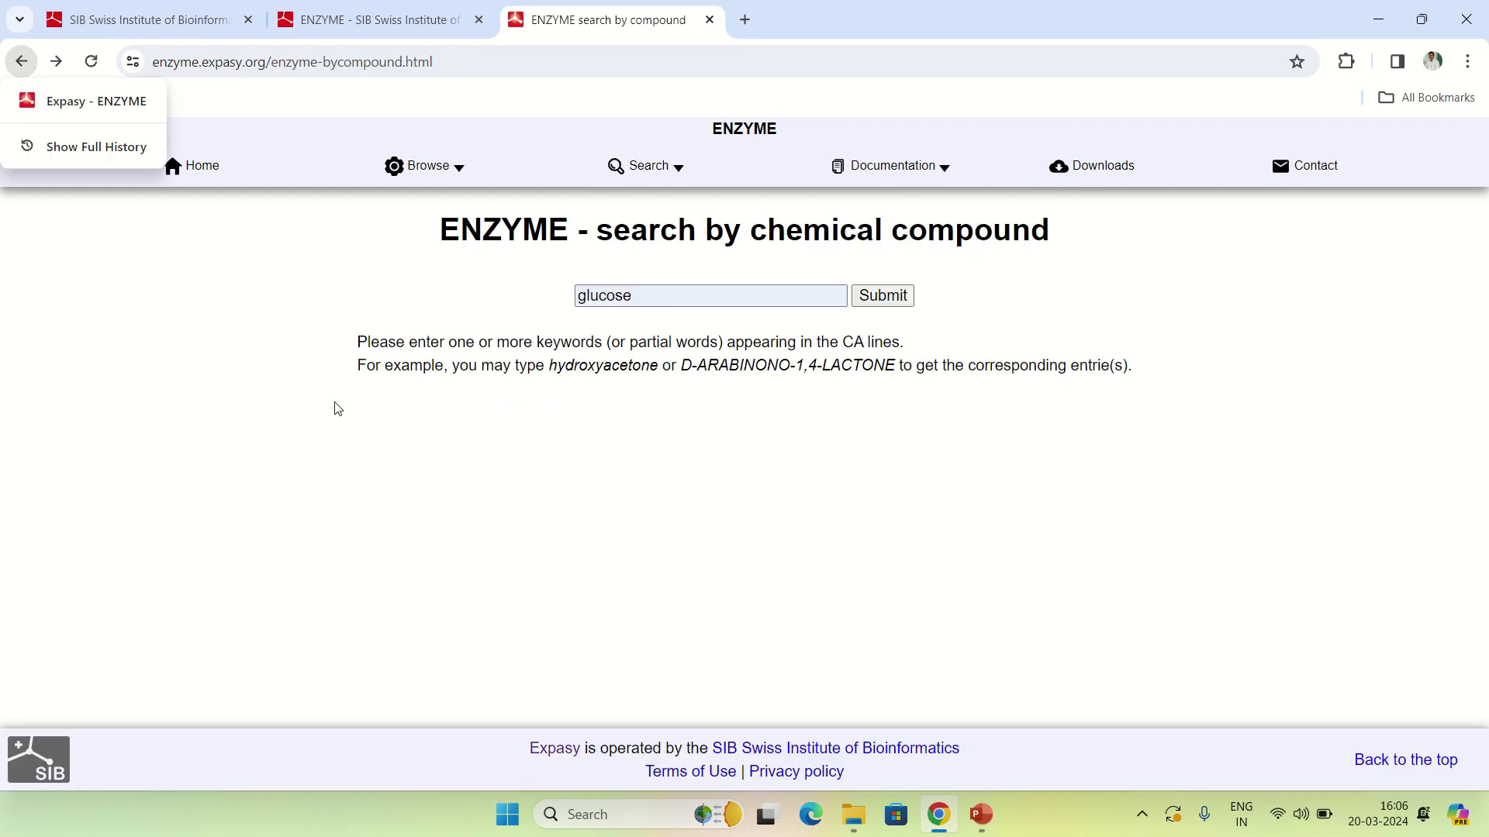
left_click(183, 432)
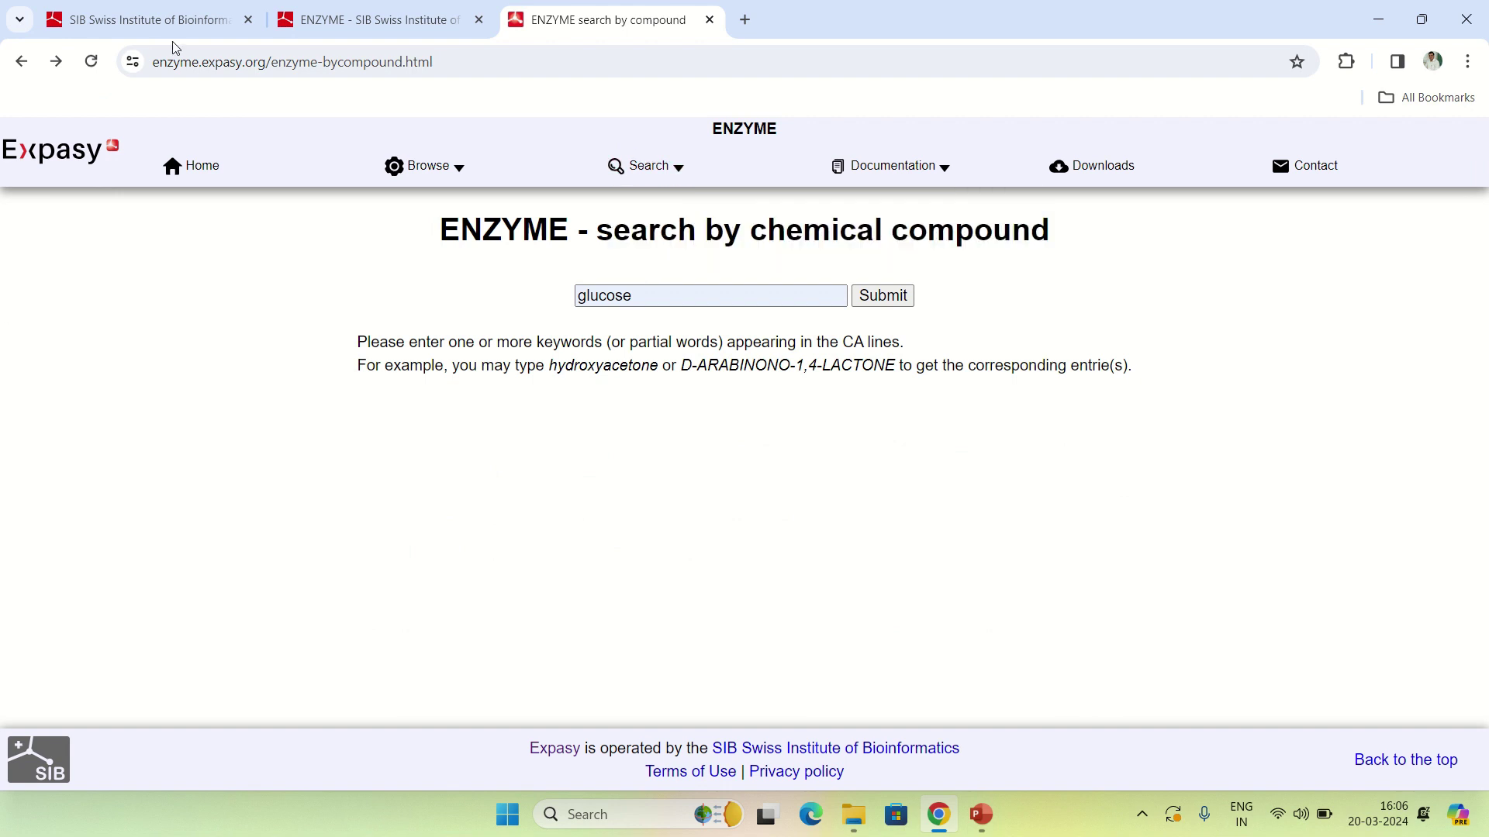
left_click(21, 61)
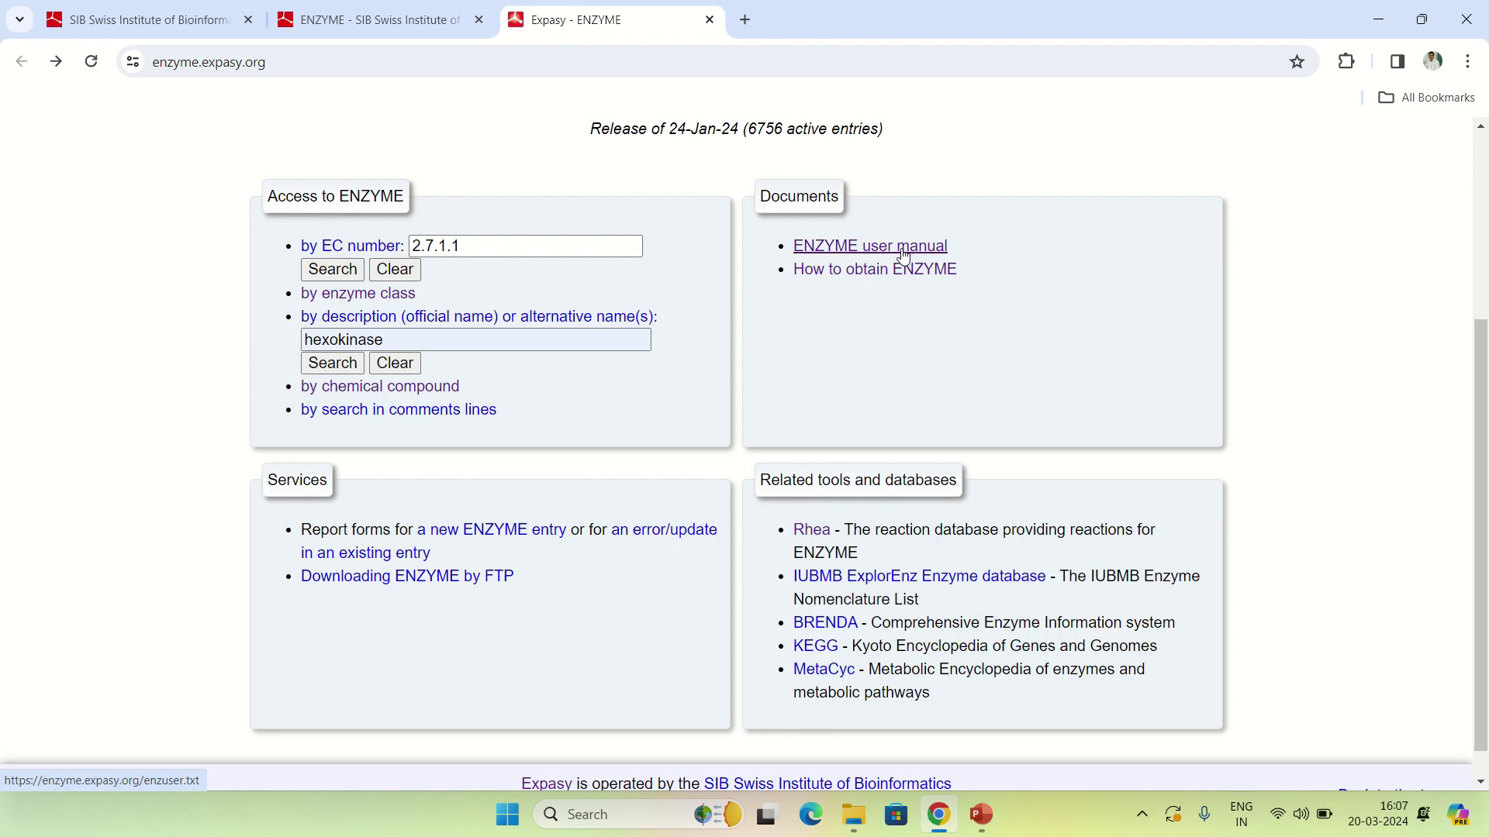
Open Browse by classes to list the seven classes, Oxidoreductases through Translocases
scroll(677, 353, "up", 4)
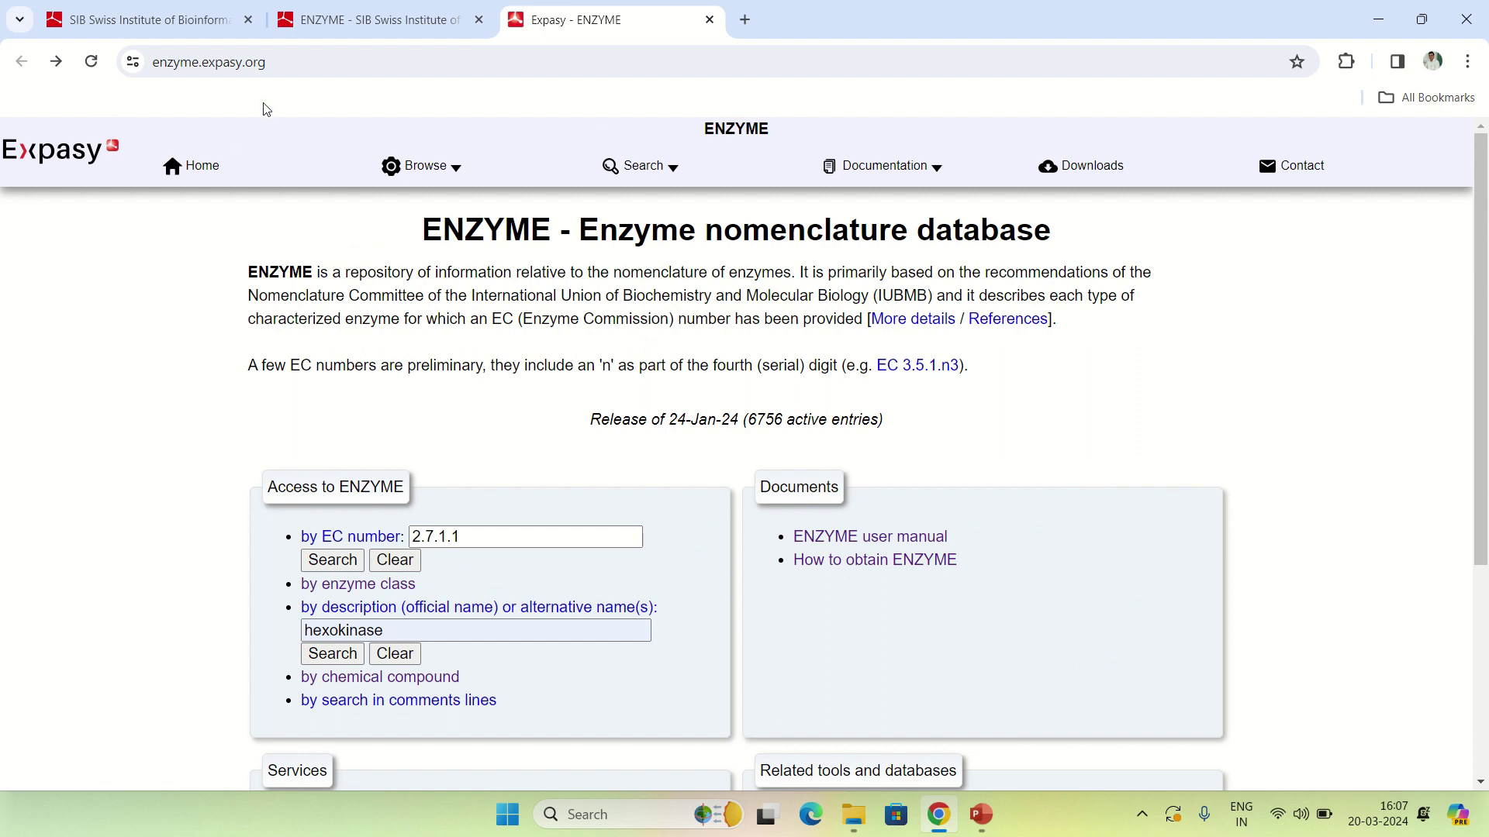
mouse_move(445, 167)
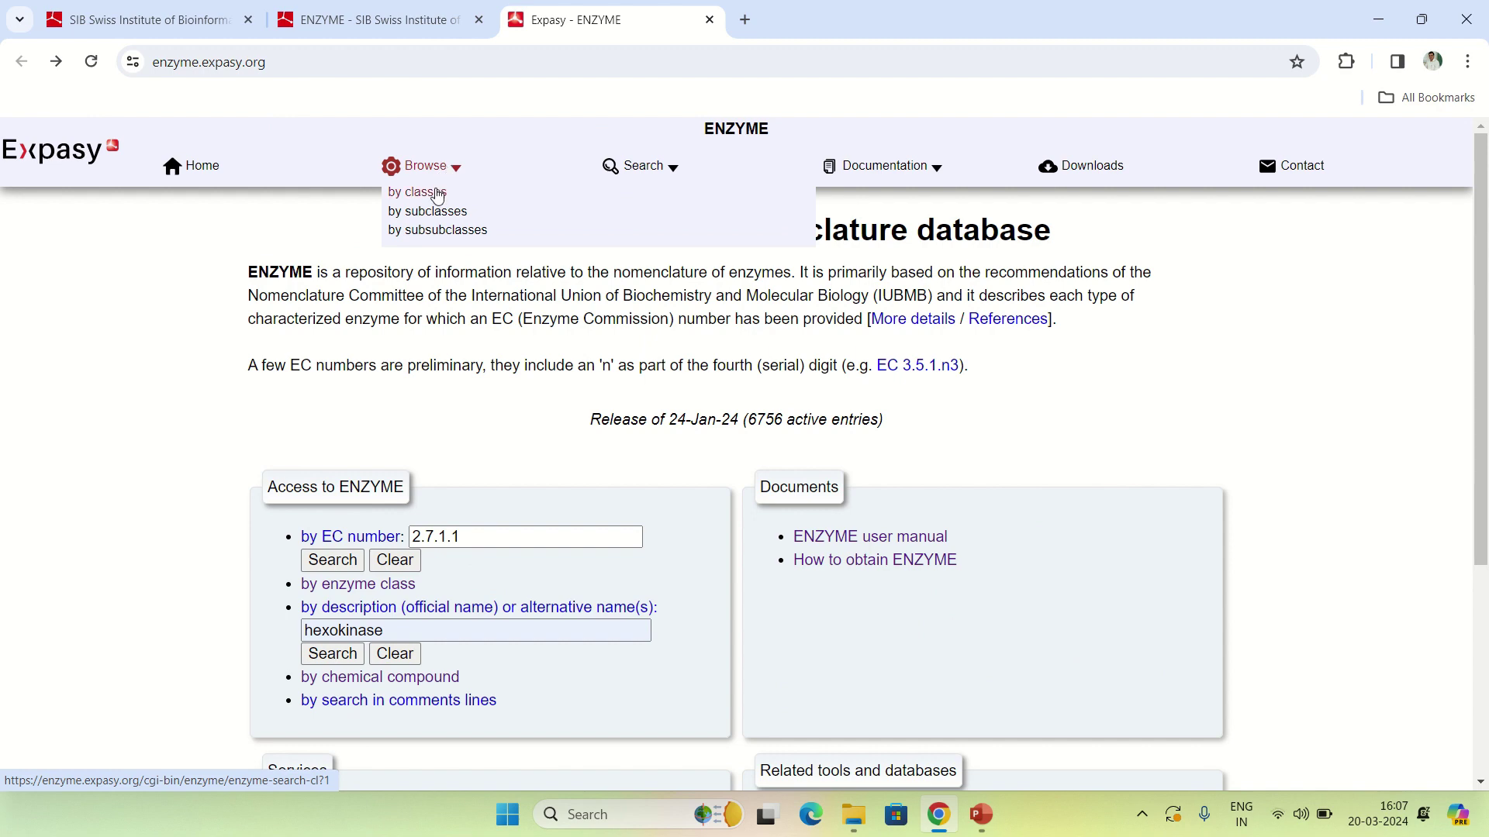
left_click(439, 194)
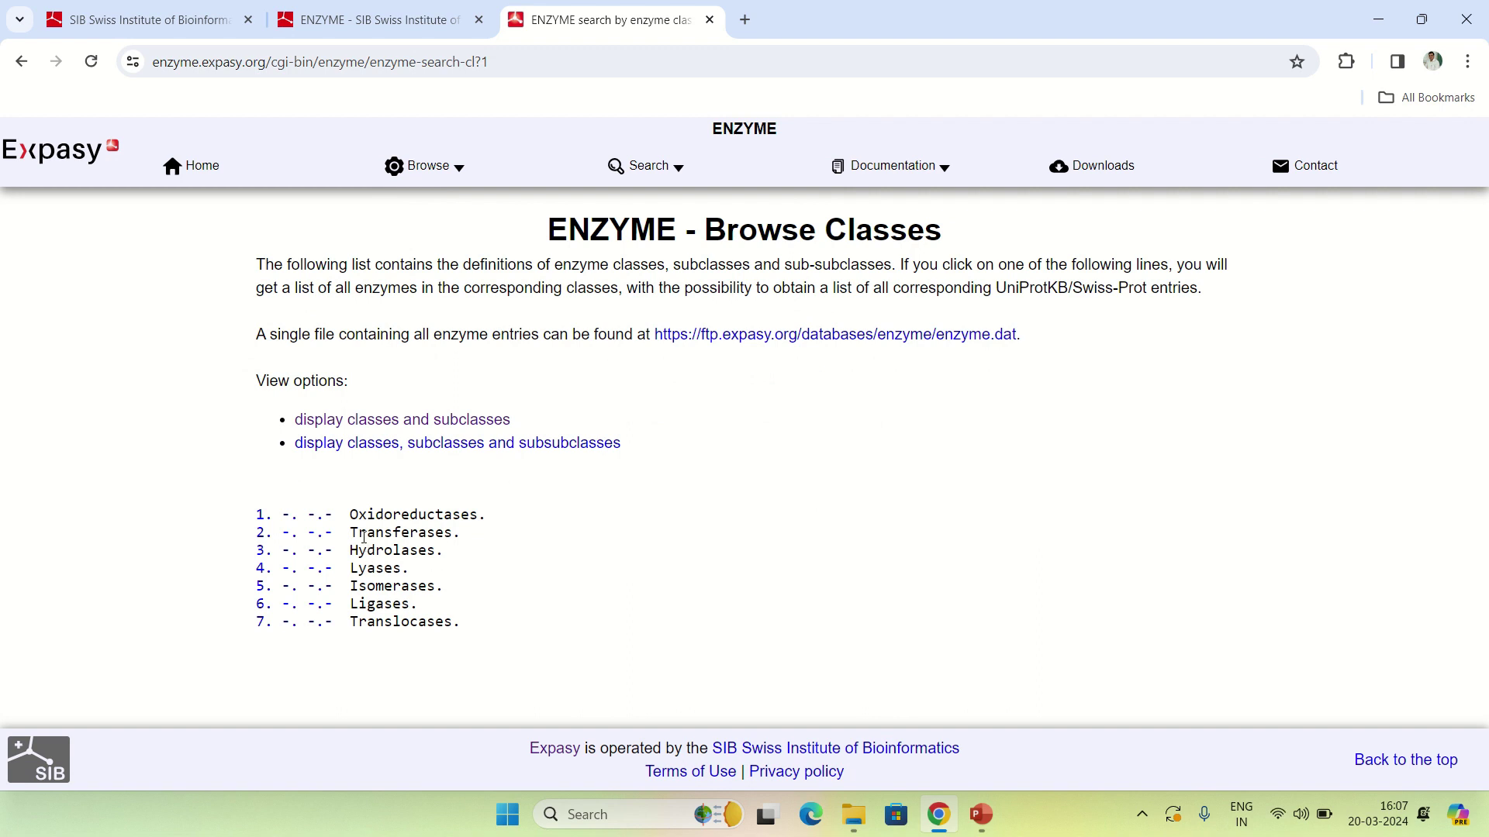
Switch to the classes-with-subclasses listing and scroll to the Oxidoreductases subclasses 1.1 to 1.97
left_click_drag(353, 518, 566, 520)
left_click(450, 532)
mouse_move(461, 172)
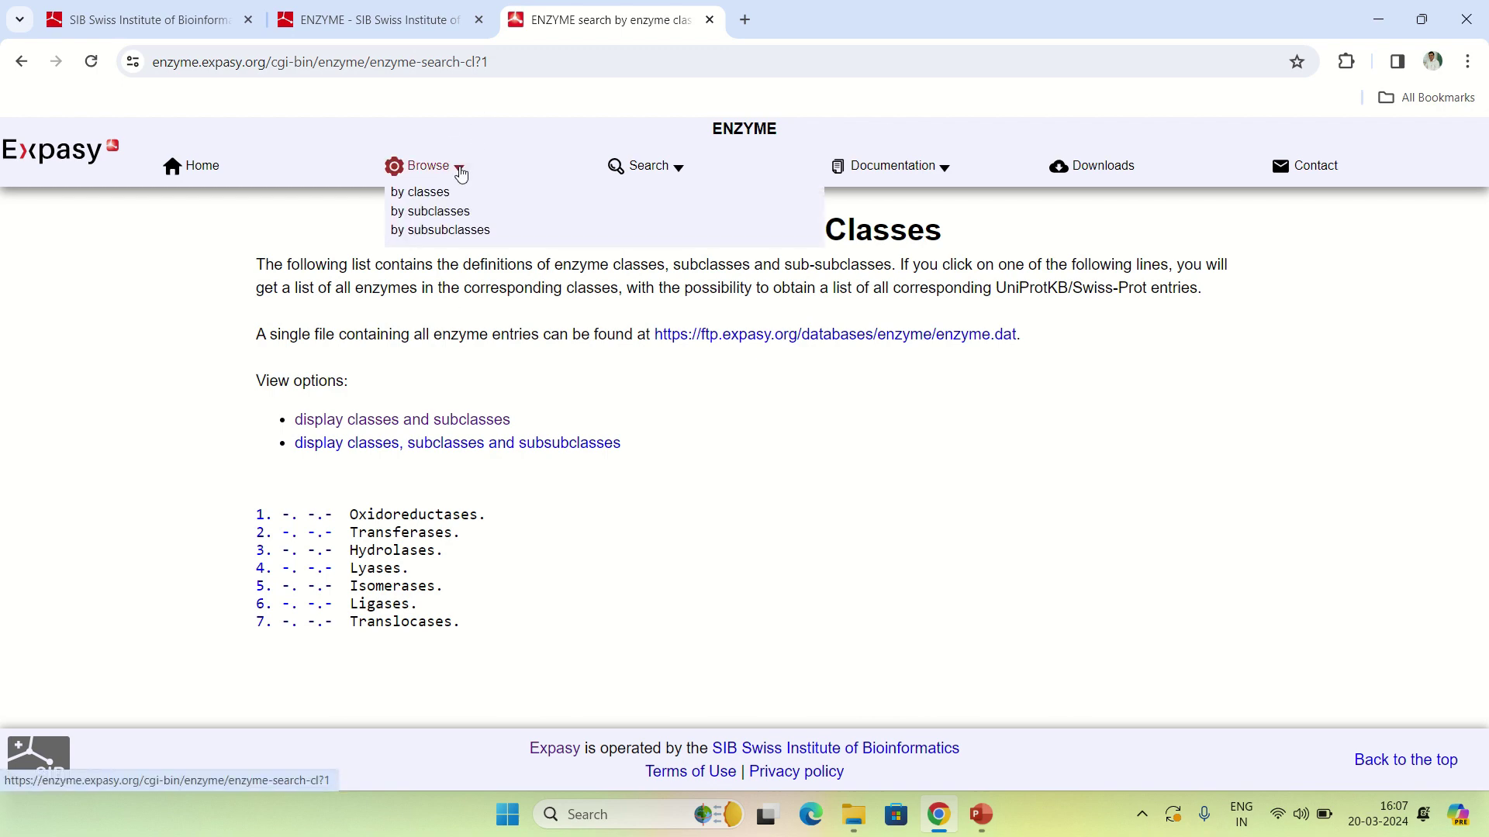
left_click(436, 211)
scroll(675, 490, "down", 2)
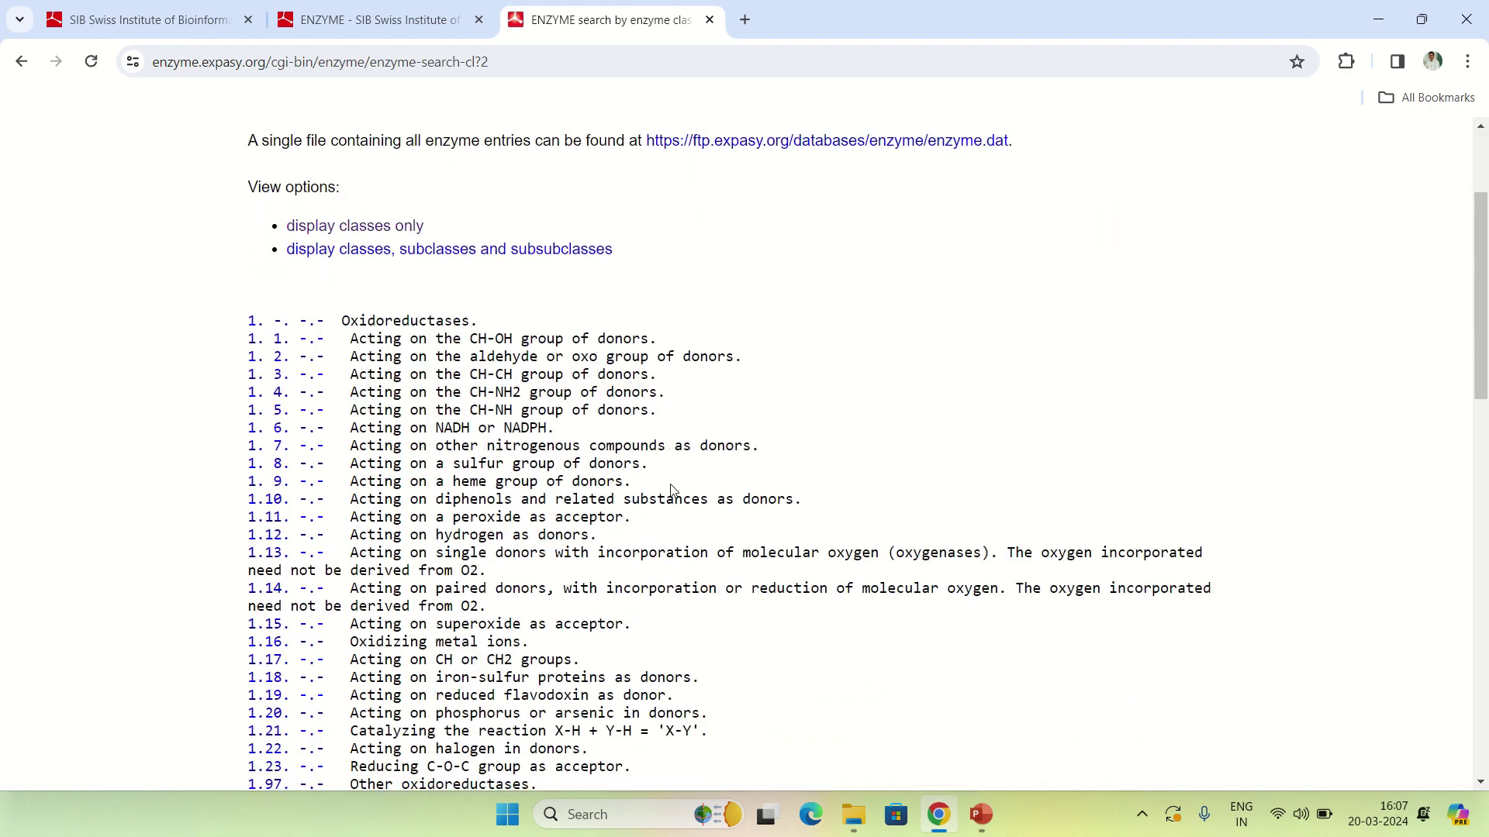
left_click_drag(341, 320, 472, 321)
Open the class 1.1.-.- page of oxidoreductases acting on CH-OH donors
left_click(361, 339)
left_click(295, 339)
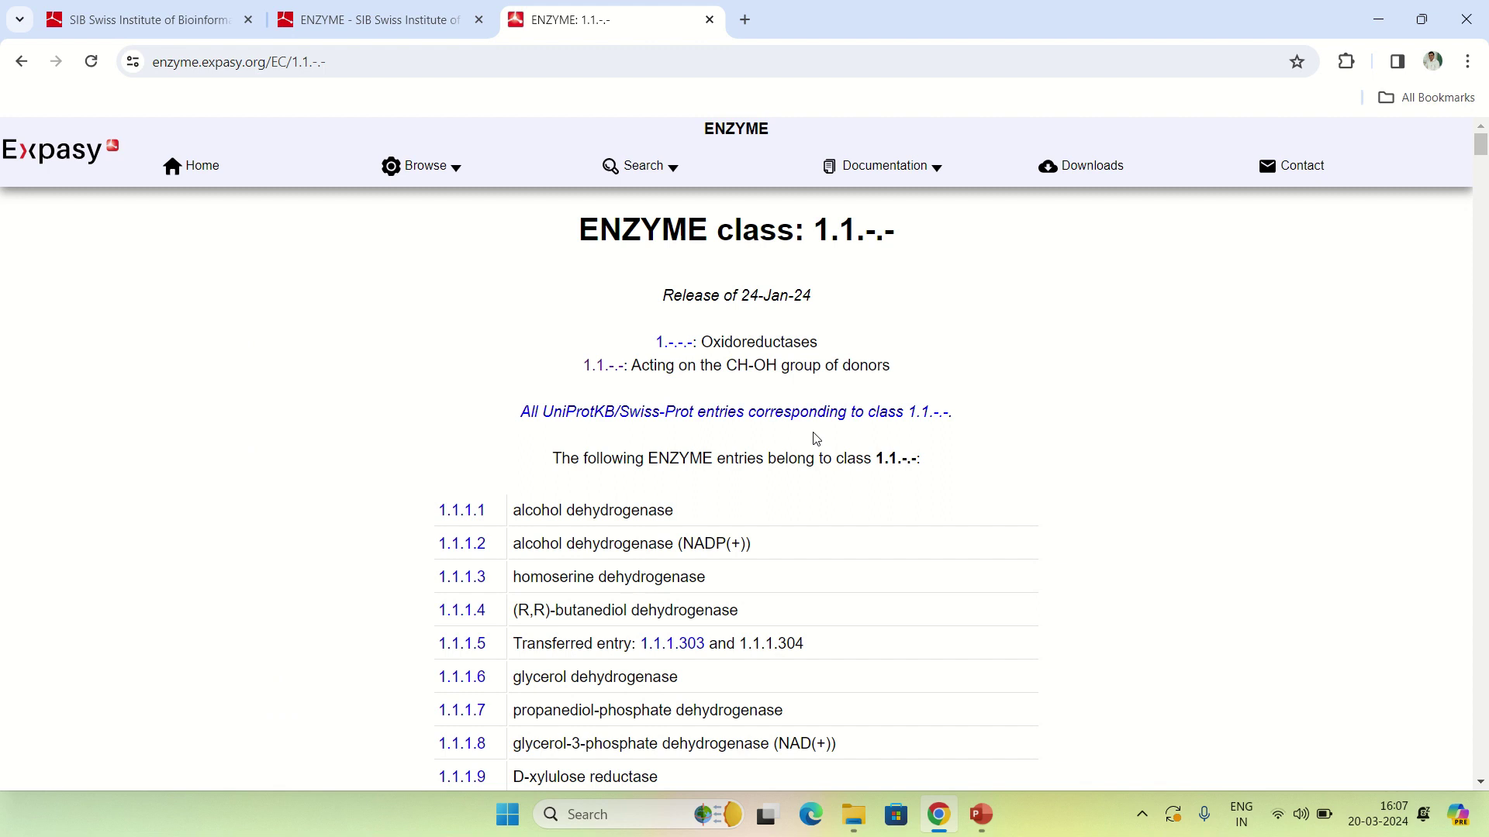
mouse_move(438, 176)
Go back three pages to the ENZYME home page, where 2.7.1.1 and hexokinase remain entered
left_click(21, 65)
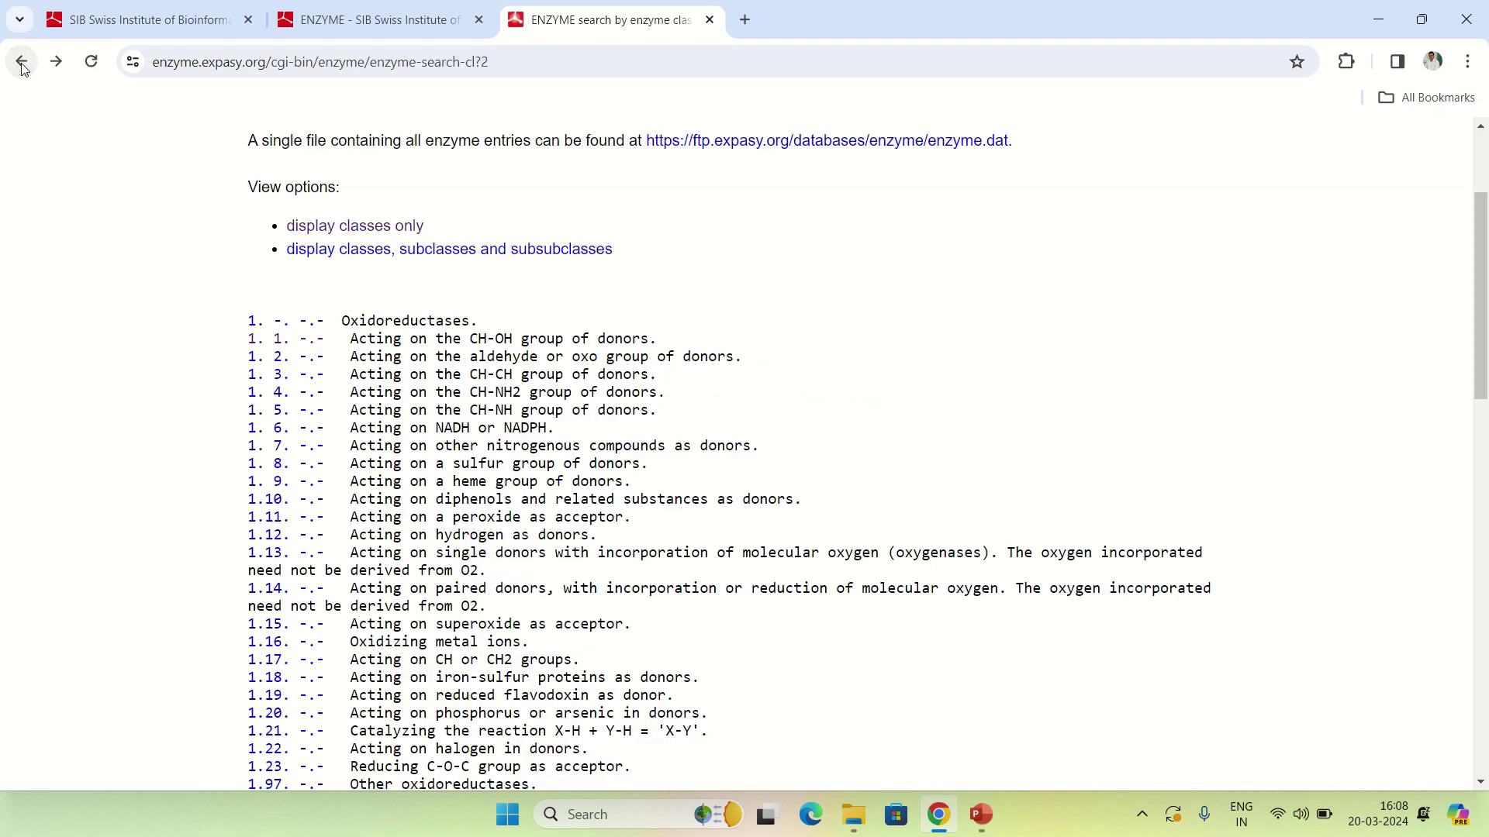
left_click(22, 65)
left_click(22, 66)
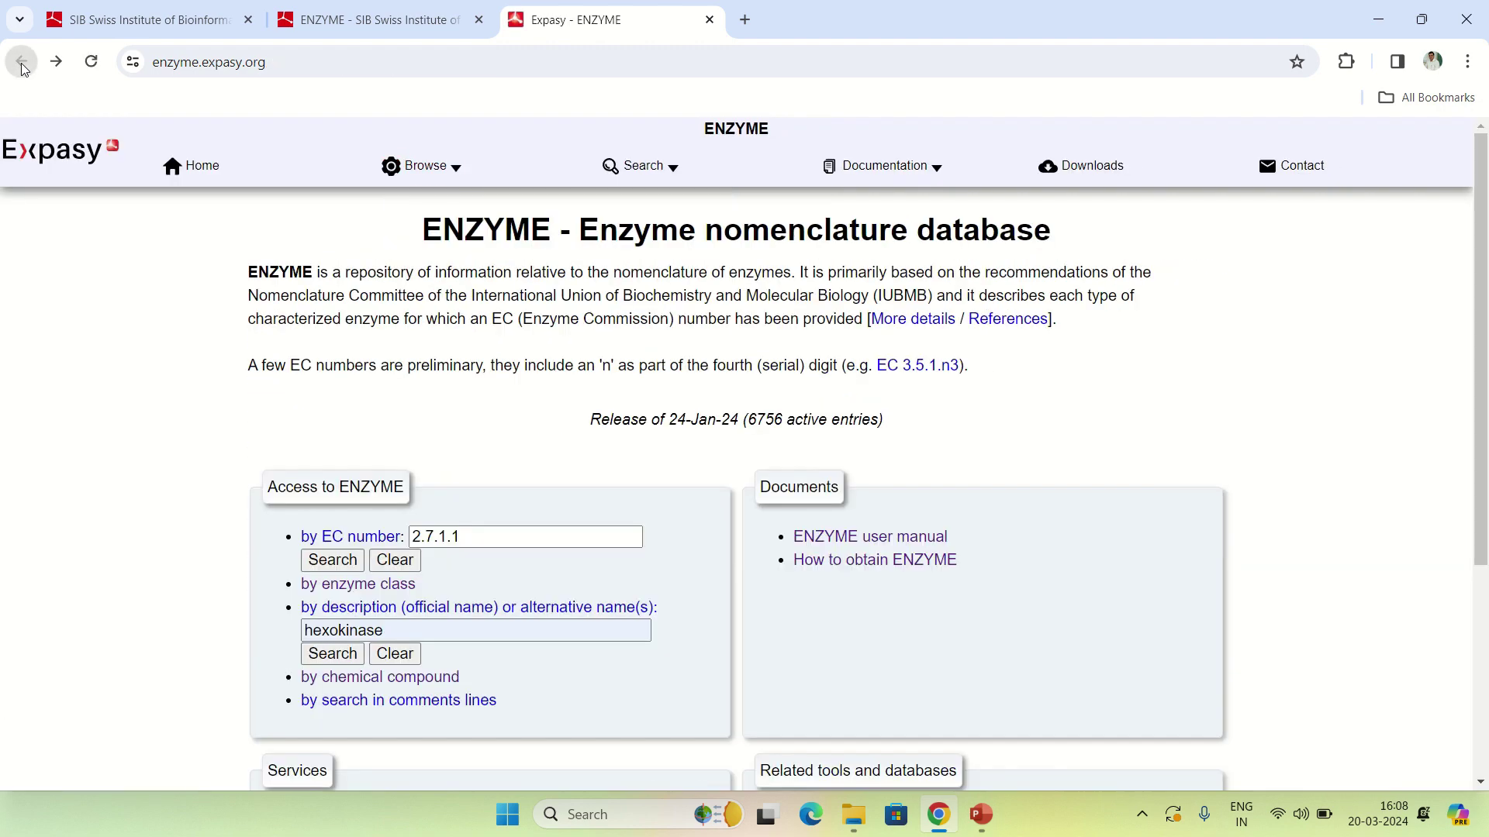